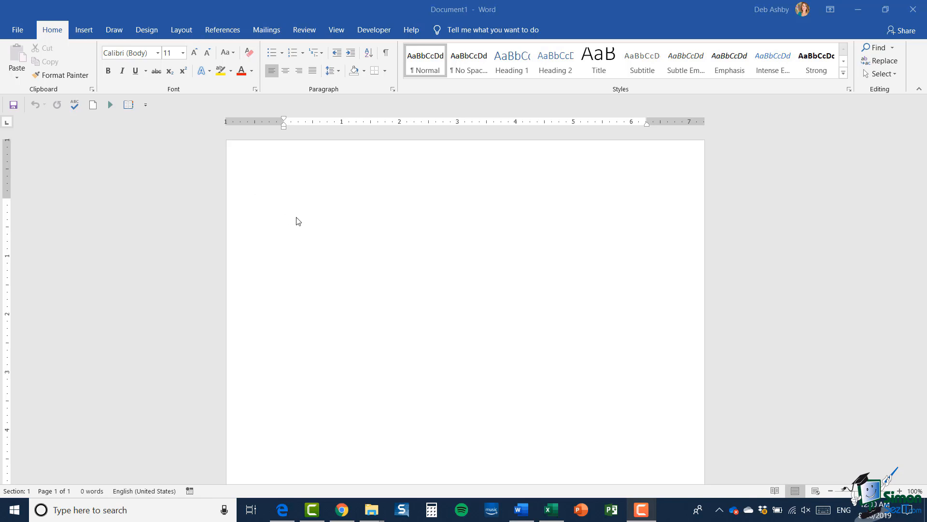
# Zoom the blank document view in to 130%
pyautogui.click(277, 208)
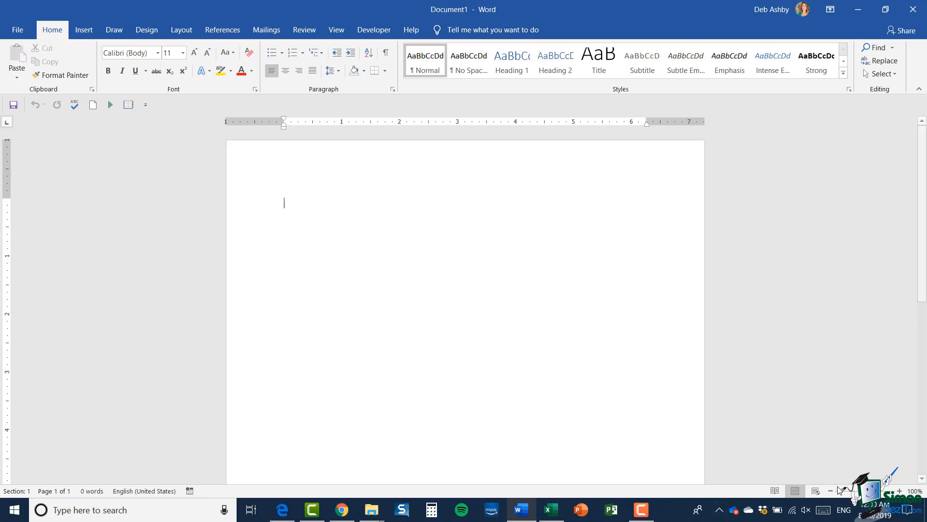
pyautogui.click(900, 491)
pyautogui.click(900, 491)
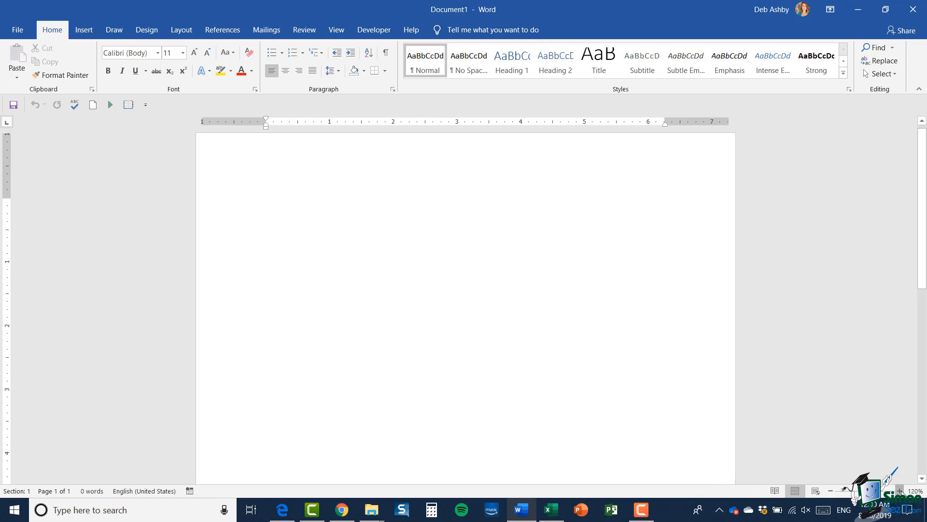
pyautogui.click(900, 491)
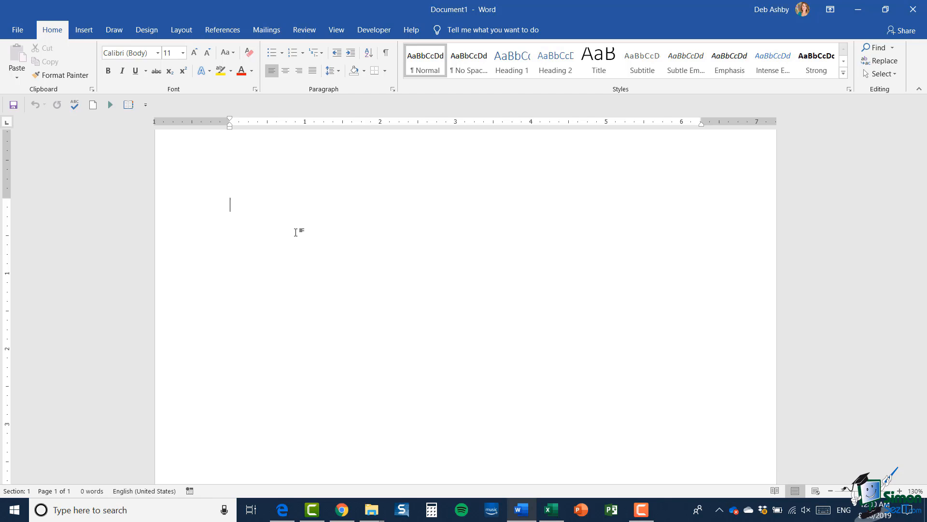
# Type 'hte acn' and '1/2 1/4' so AutoCorrect produces 'The can' and ½ ¼
pyautogui.write('hte')
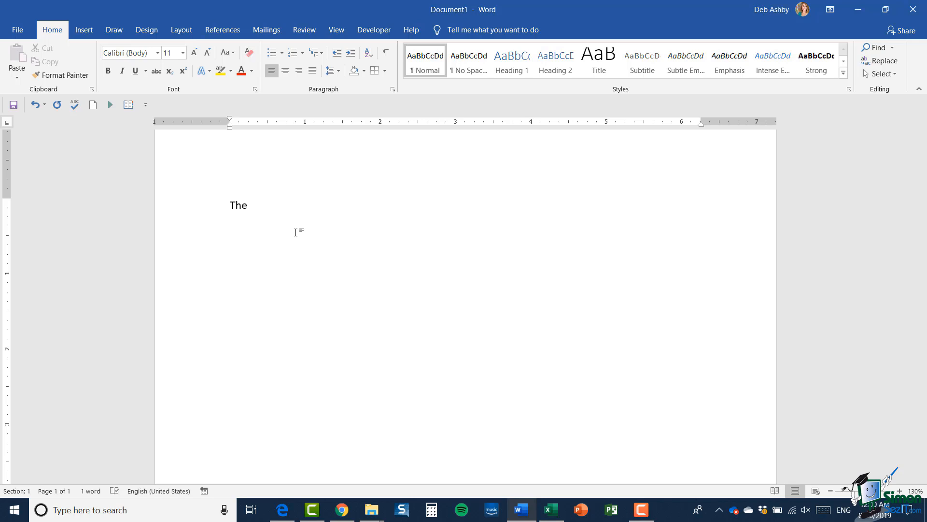
pyautogui.write('acn')
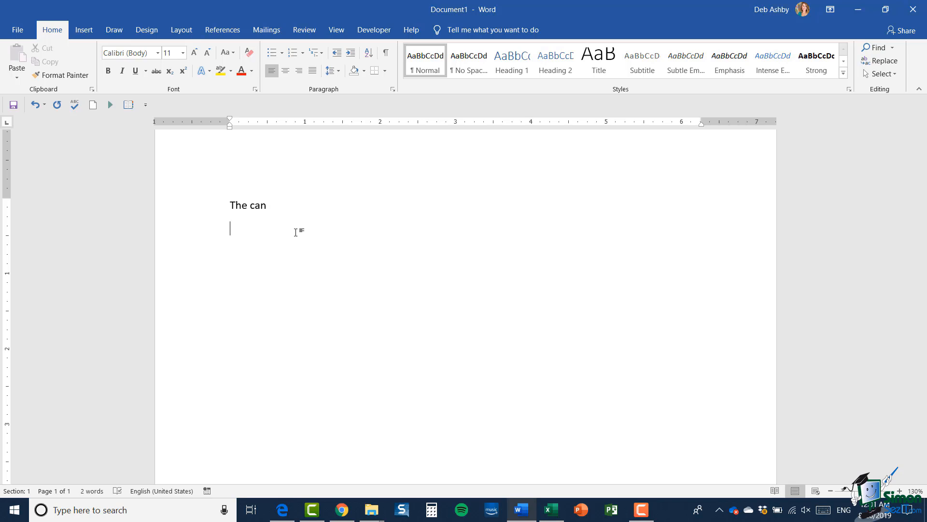
pyautogui.write('1/2 1/4')
pyautogui.press('Return')
pyautogui.write('1')
pyautogui.write('st')
pyautogui.write('2nd')
pyautogui.write('www.micr')
pyautogui.write('osoft.com')
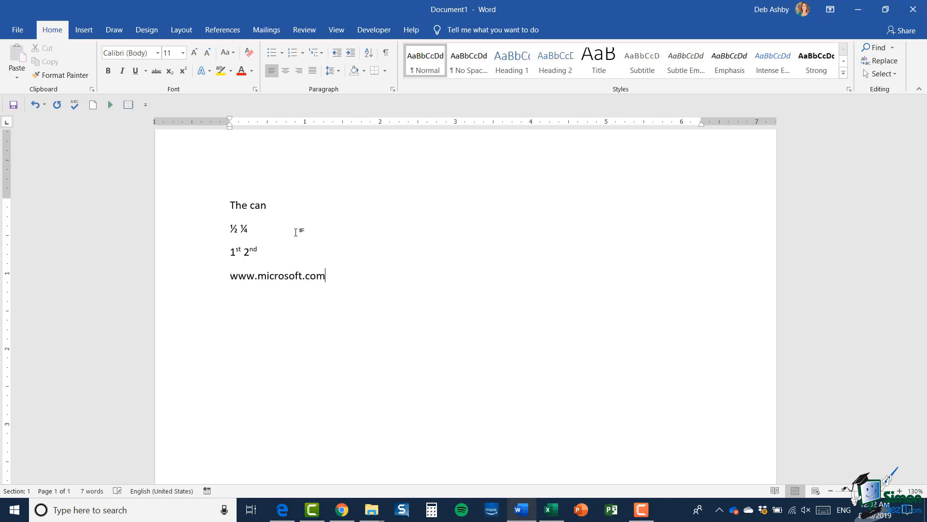
pyautogui.press('Return')
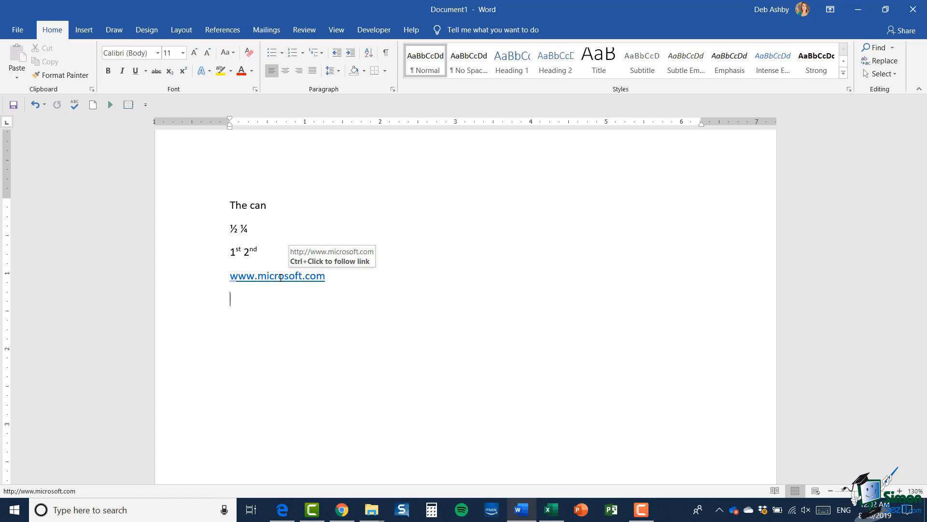
pyautogui.press('BackSpace')
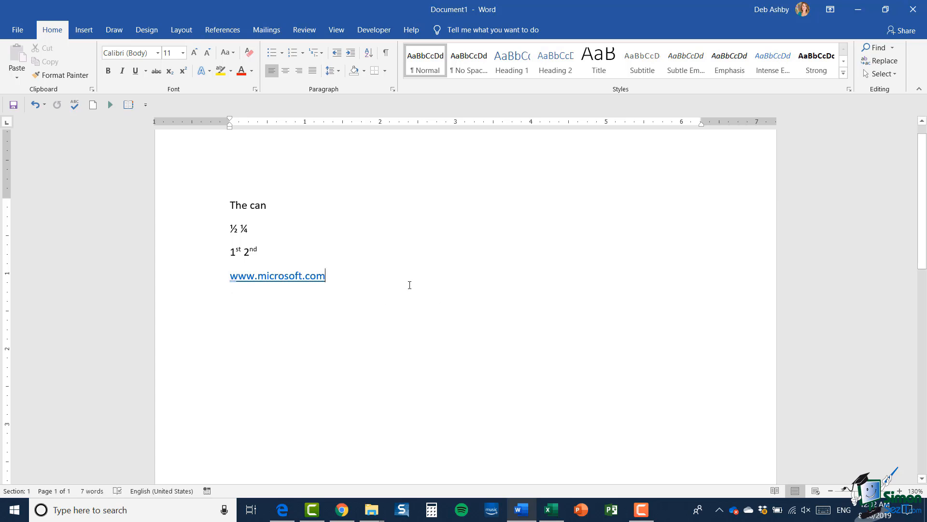
pyautogui.hotkey('ctrl', 'a')
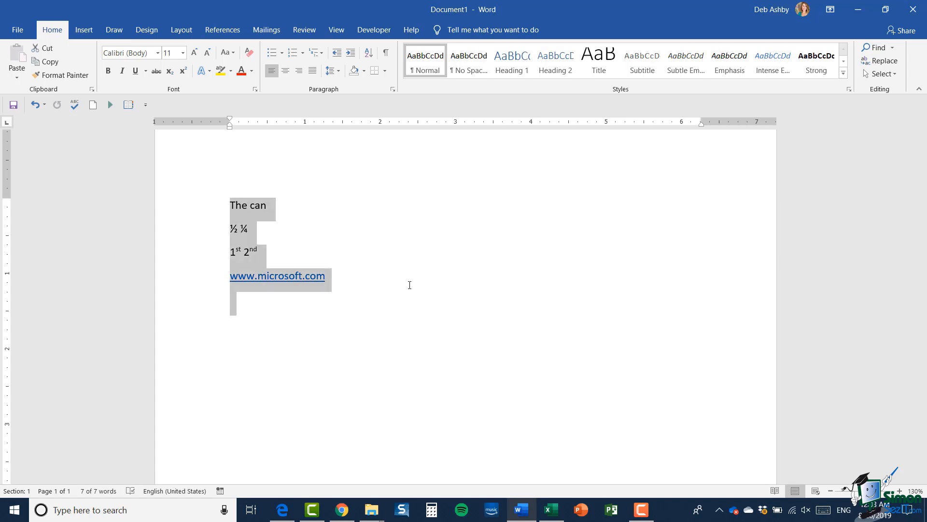
# Delete the selected text and turn '---' into a horizontal line
pyautogui.press('Delete')
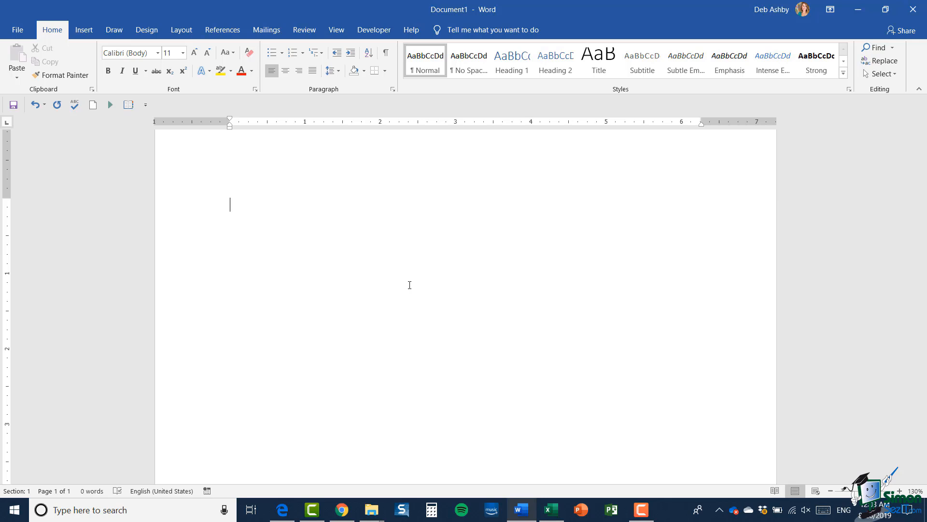
pyautogui.write('---')
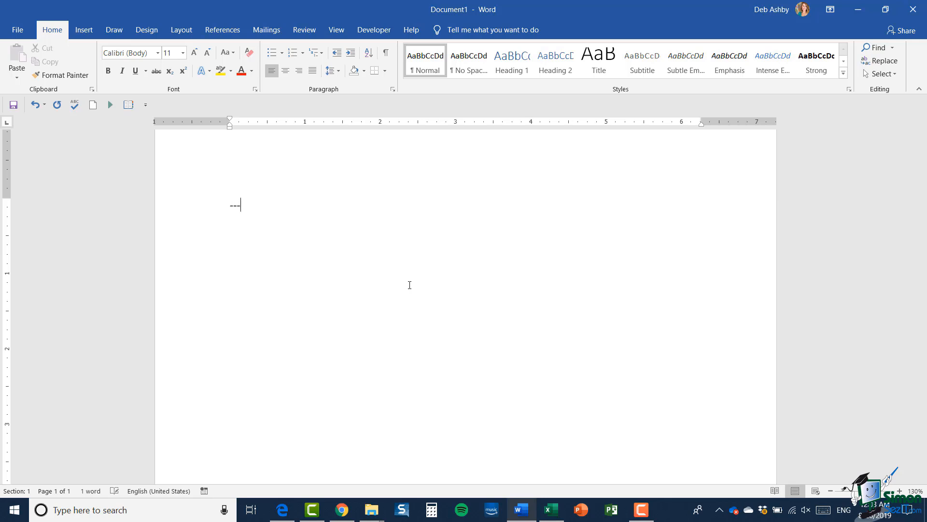
pyautogui.press('Return')
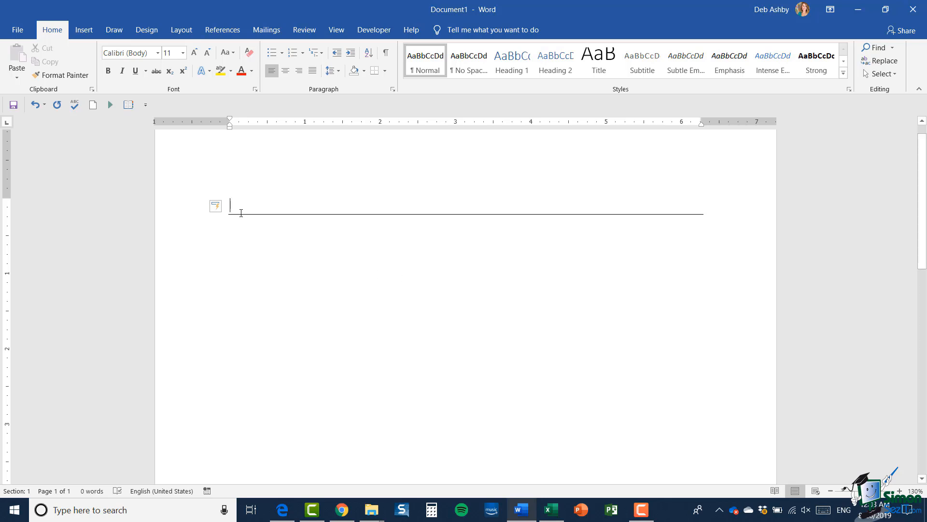
# Type and erase test text, then delete the horizontal line to leave the page blank
pyautogui.write('fjnsdkjfdskjfhsdjf')
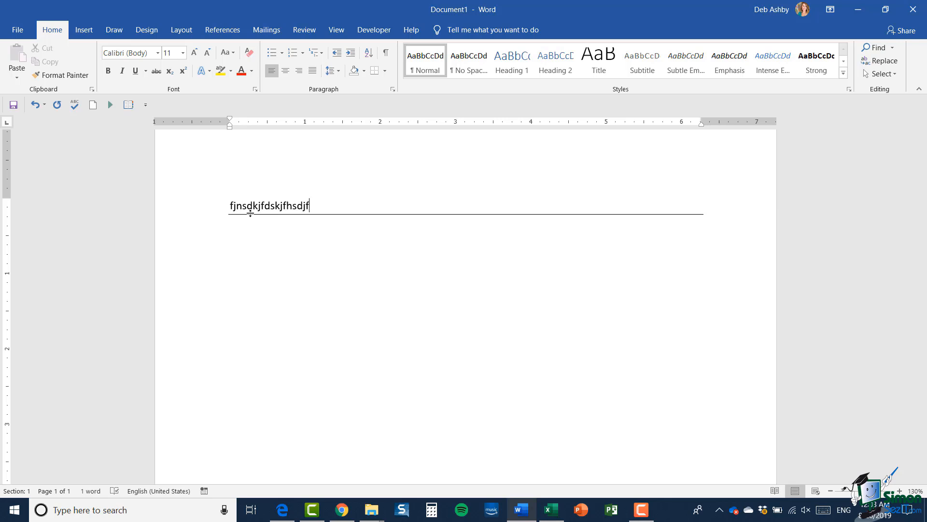
pyautogui.press('BackSpace')
pyautogui.press('BackSpace')
pyautogui.press('BackSpace')
pyautogui.press('BackSpace')
pyautogui.press('BackSpace')
pyautogui.press('BackSpace')
pyautogui.press('BackSpace')
pyautogui.press('BackSpace')
pyautogui.press('BackSpace')
pyautogui.press('BackSpace')
pyautogui.press('BackSpace')
pyautogui.press('BackSpace')
pyautogui.press('BackSpace')
pyautogui.press('BackSpace')
pyautogui.press('BackSpace')
pyautogui.press('BackSpace')
pyautogui.press('BackSpace')
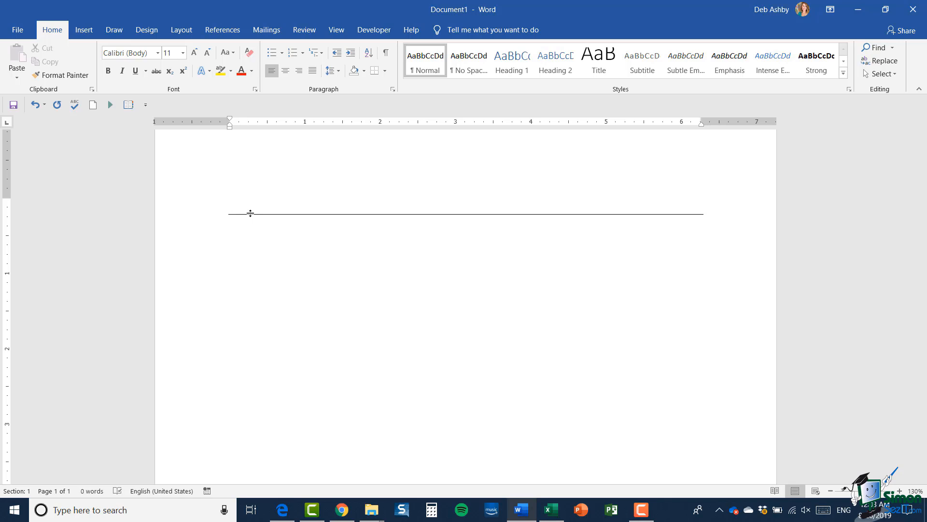
pyautogui.click(255, 236)
pyautogui.hotkey('ctrl', 'a')
pyautogui.press('Delete')
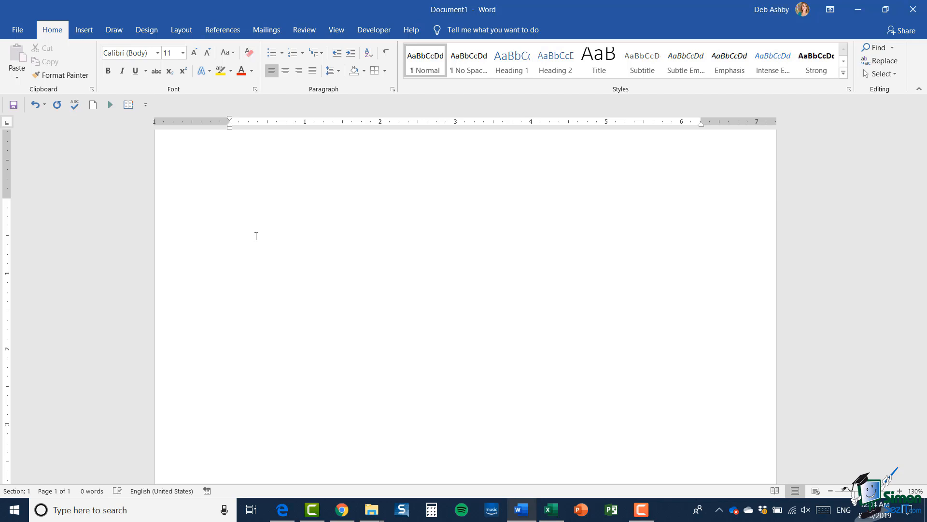
# Turn ___, *** and ### into thick, dotted and triple border lines, then delete them all
pyautogui.write('___')
pyautogui.press('Return')
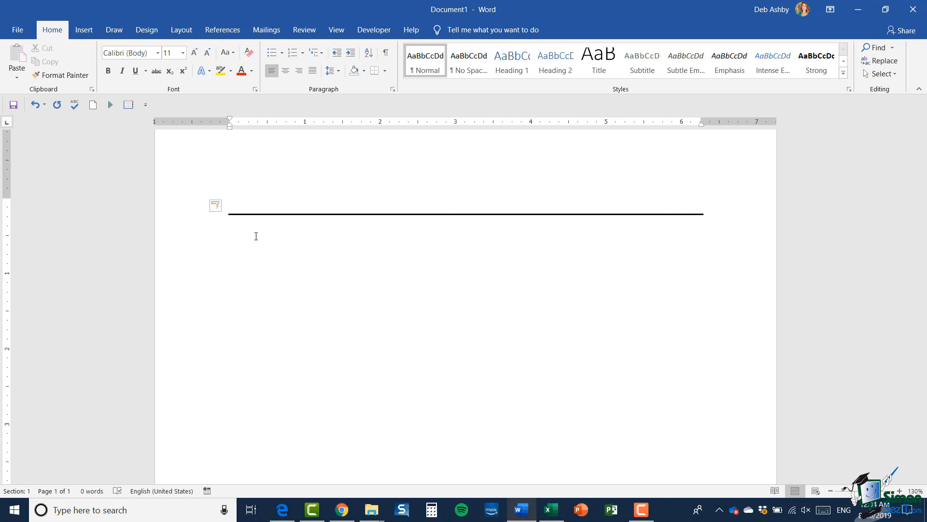
pyautogui.write('***')
pyautogui.press('Return')
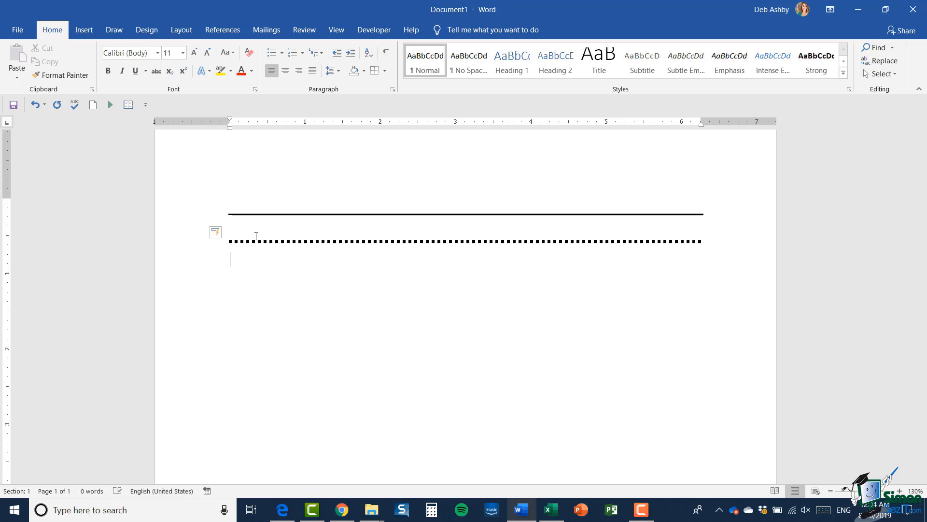
pyautogui.write('###')
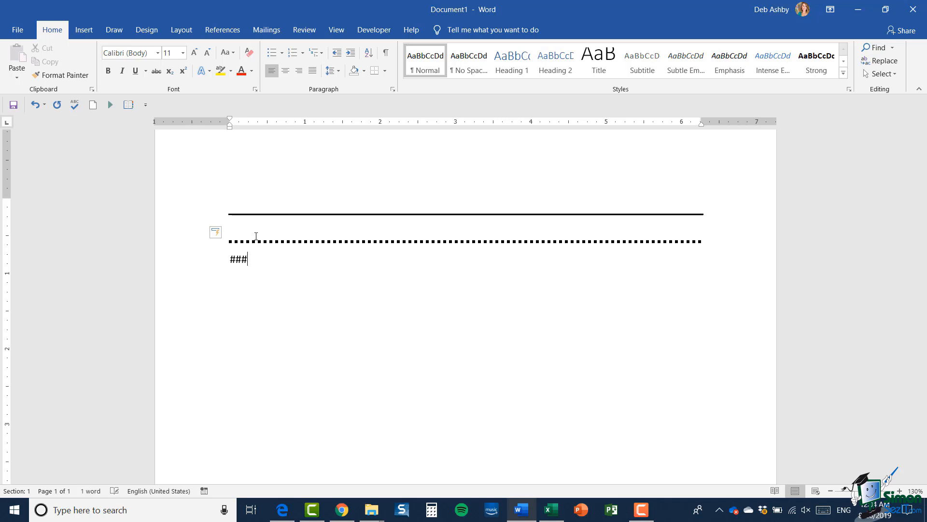
pyautogui.press('Return')
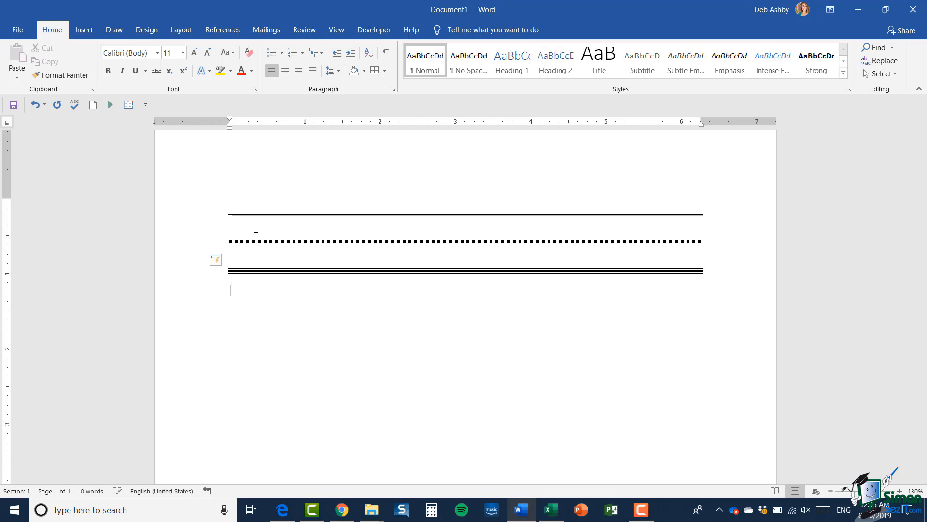
pyautogui.hotkey('ctrl', 'a')
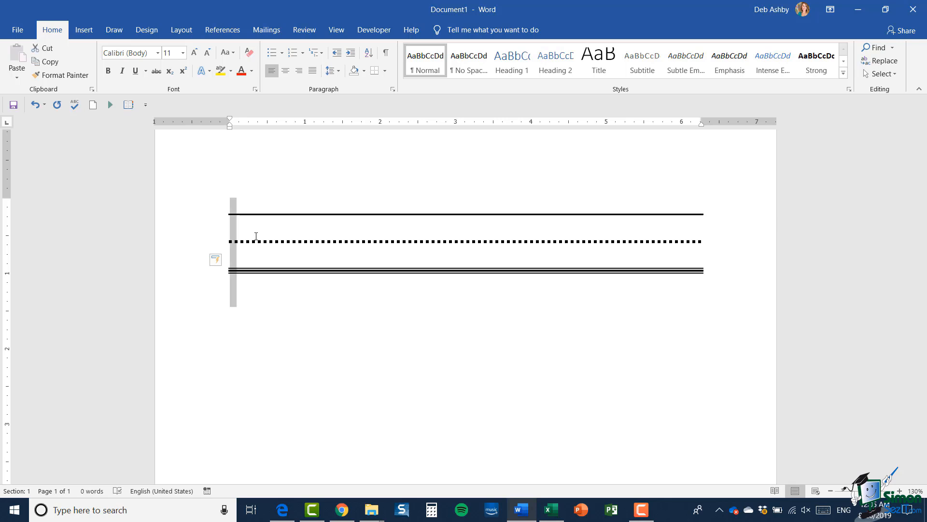
pyautogui.press('Delete')
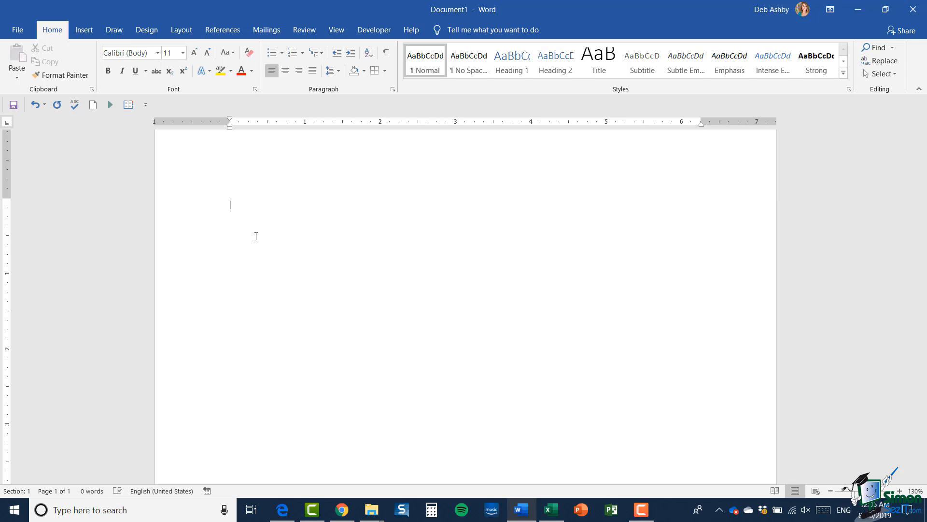
# Open Word Options from the File view and show the Proofing page
pyautogui.click(16, 30)
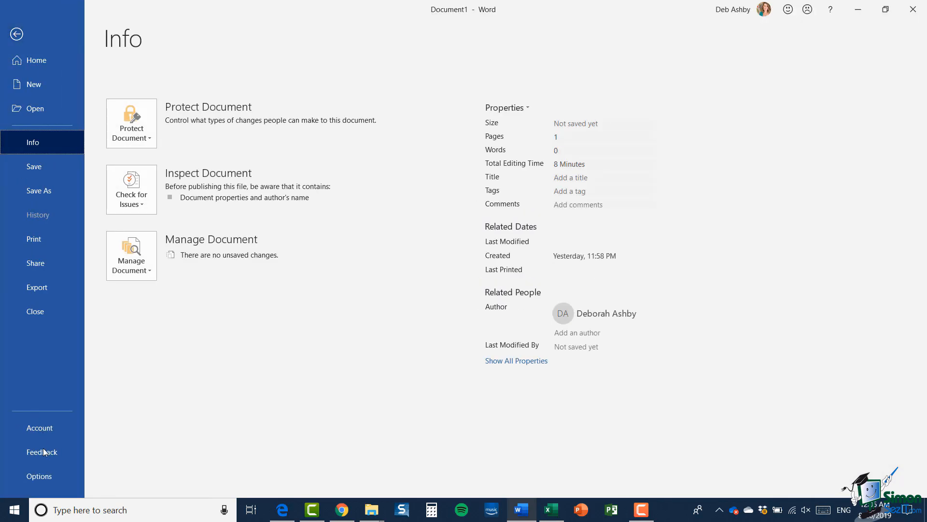
pyautogui.click(28, 475)
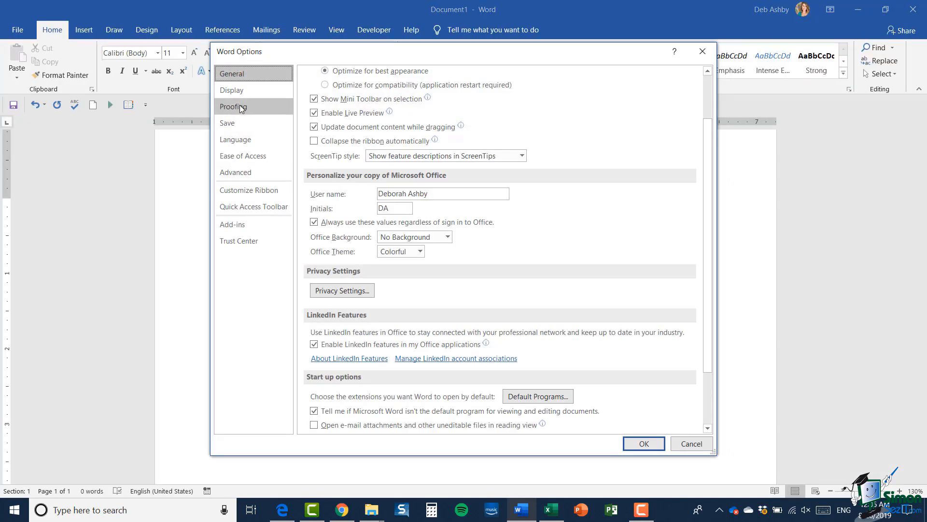
pyautogui.click(240, 106)
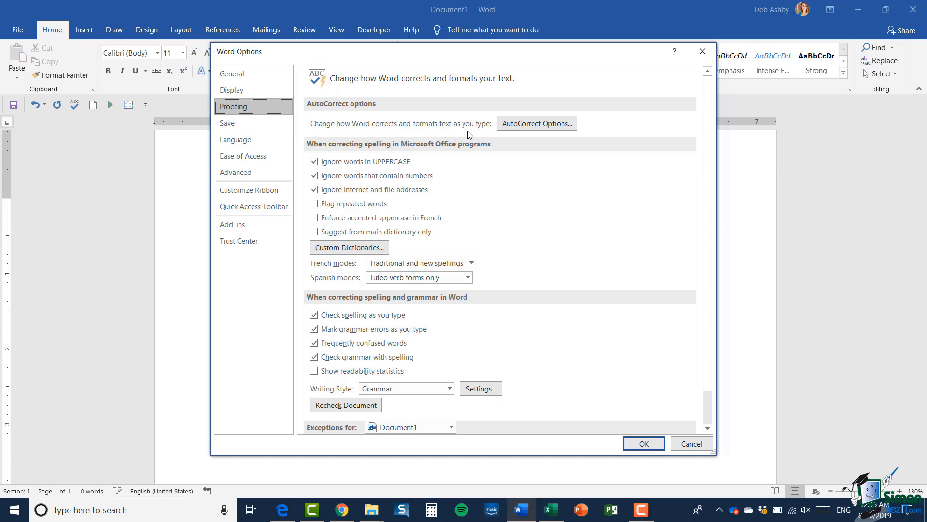
# Open the AutoCorrect Options dialog from the Proofing page
pyautogui.click(546, 126)
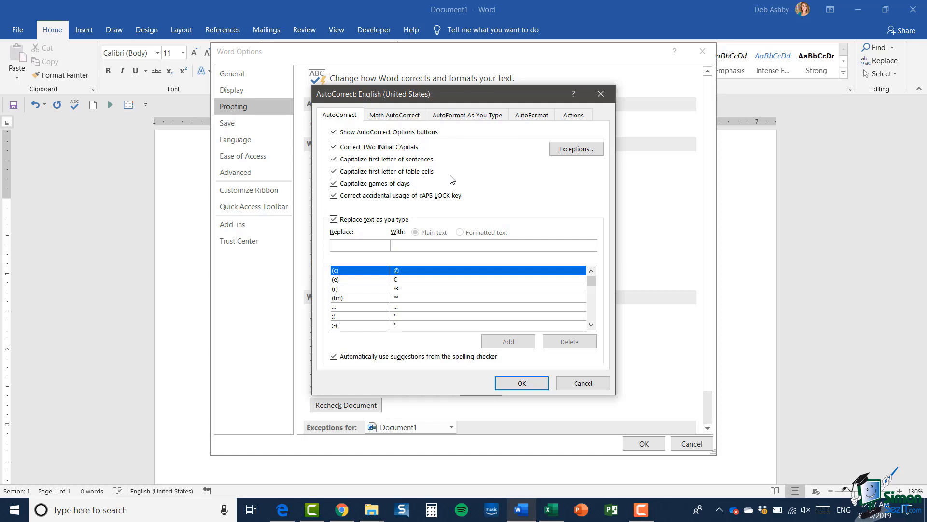
pyautogui.click(334, 195)
pyautogui.moveTo(592, 283)
pyautogui.mouseDown()
pyautogui.moveTo(591, 296)
pyautogui.moveTo(590, 276)
pyautogui.mouseUp()
pyautogui.click(405, 280)
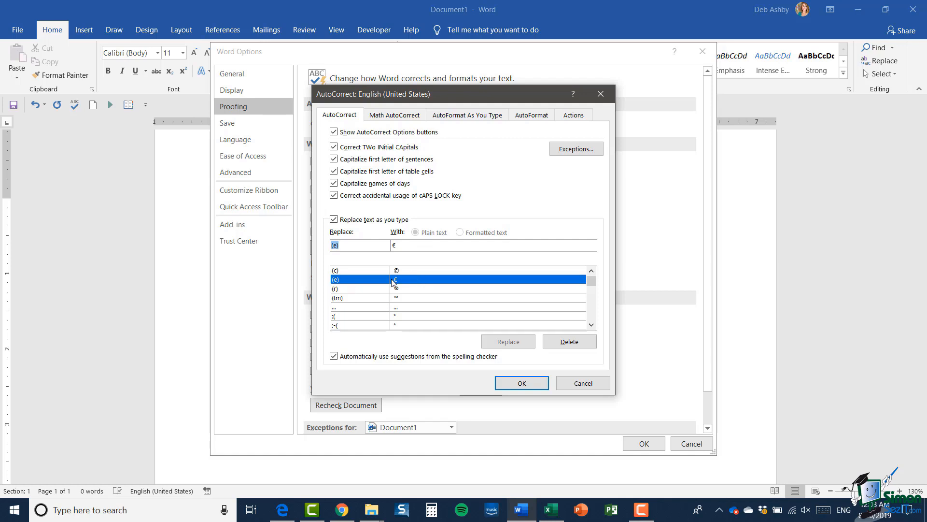
pyautogui.click(357, 298)
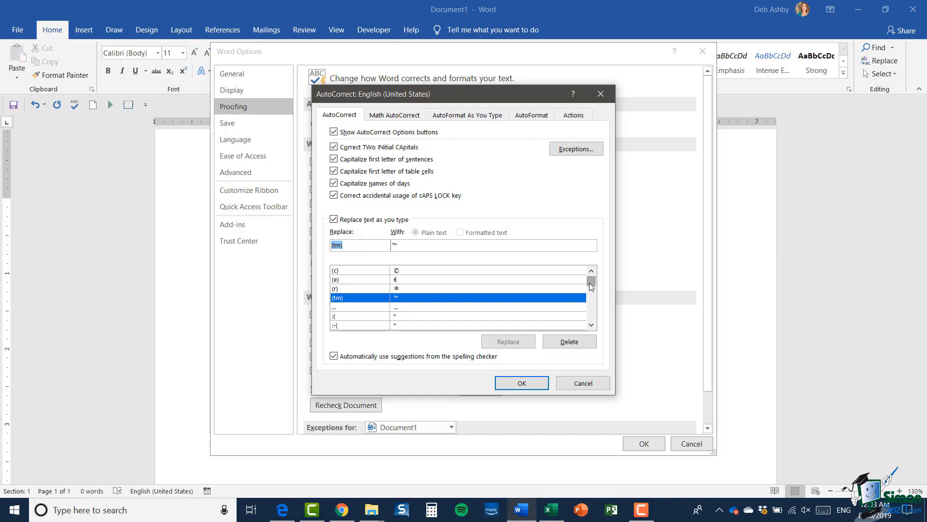
pyautogui.click(591, 325)
pyautogui.click(591, 325)
pyautogui.click(592, 325)
pyautogui.click(592, 325)
pyautogui.click(591, 325)
pyautogui.click(591, 325)
pyautogui.click(591, 325)
pyautogui.click(591, 325)
pyautogui.click(591, 326)
pyautogui.click(591, 325)
pyautogui.click(591, 325)
pyautogui.click(591, 326)
pyautogui.click(591, 325)
pyautogui.click(591, 326)
pyautogui.click(592, 326)
pyautogui.click(591, 325)
pyautogui.click(591, 325)
pyautogui.click(591, 325)
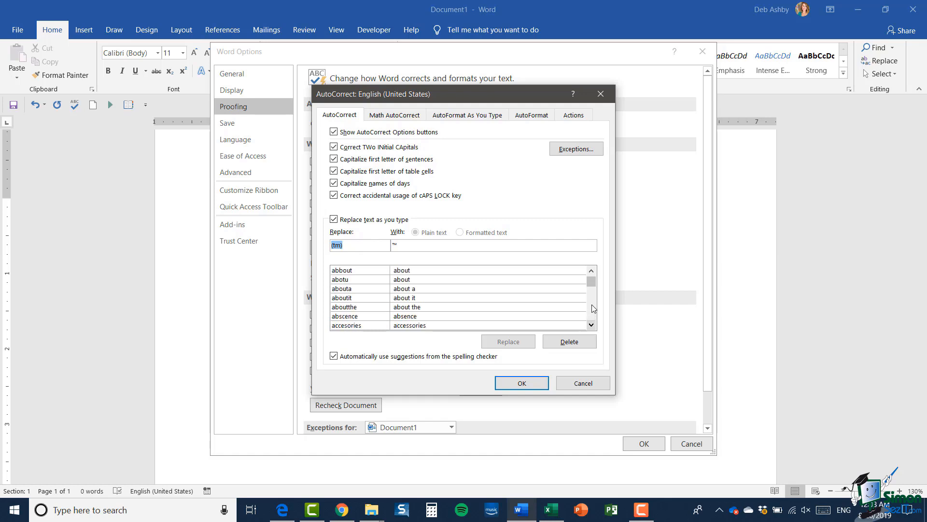
pyautogui.moveTo(594, 283); pyautogui.dragTo(594, 274)
pyautogui.press('BackSpace')
pyautogui.click(355, 242)
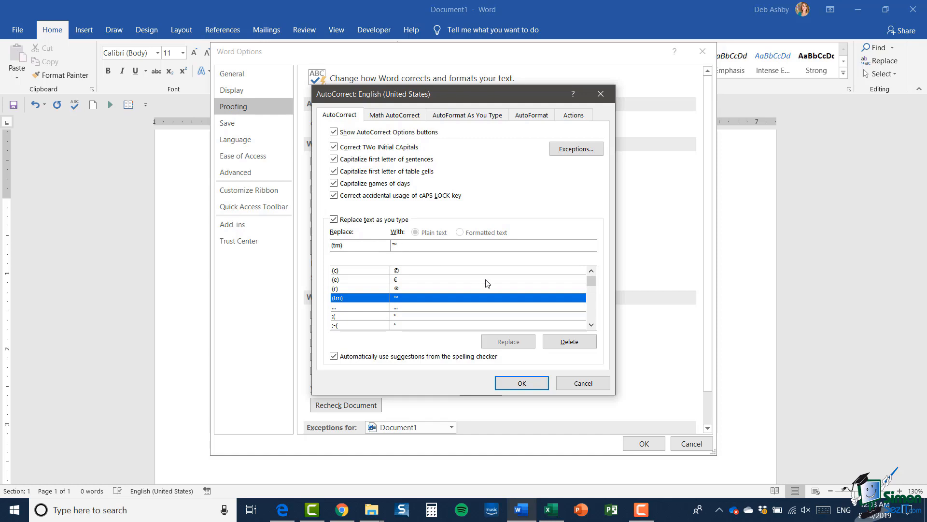
# Enter DA as the Replace text and the author's full name as the With text
pyautogui.click(347, 246)
pyautogui.moveTo(351, 247); pyautogui.dragTo(328, 245)
pyautogui.write('DA')
pyautogui.click(410, 245)
pyautogui.press('BackSpace')
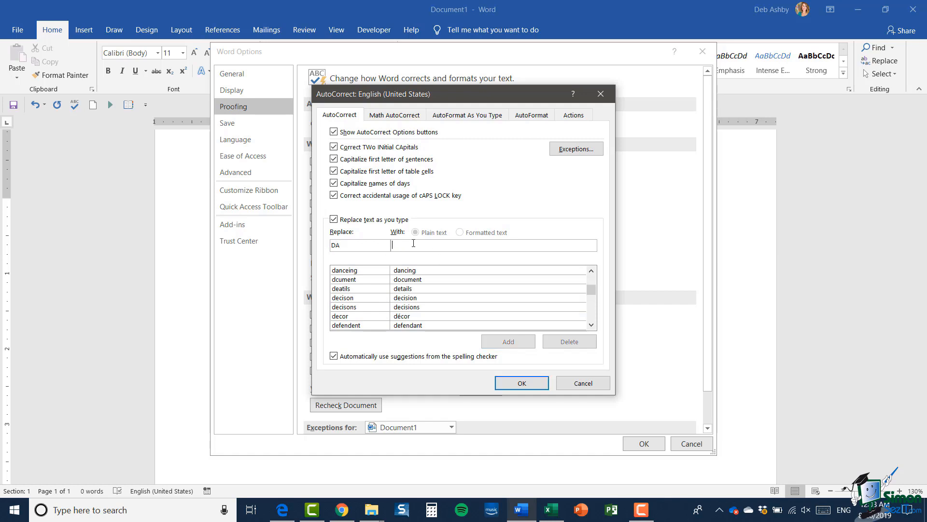
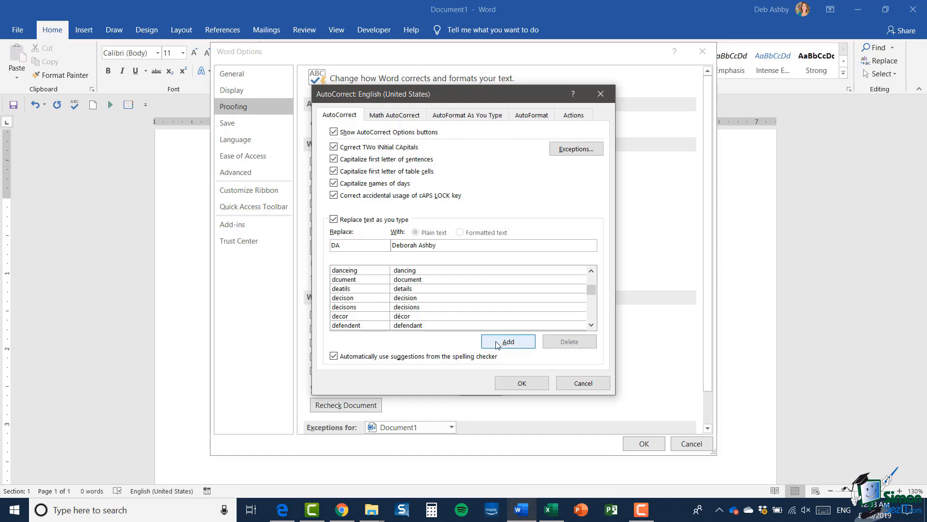
# Add the DA entry and close both the AutoCorrect and Word Options dialogs
pyautogui.click(499, 344)
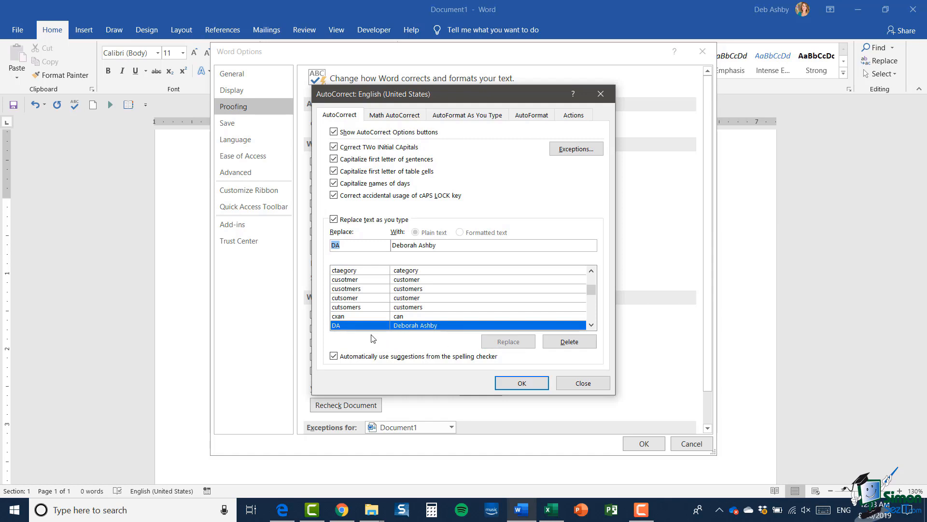
pyautogui.click(514, 383)
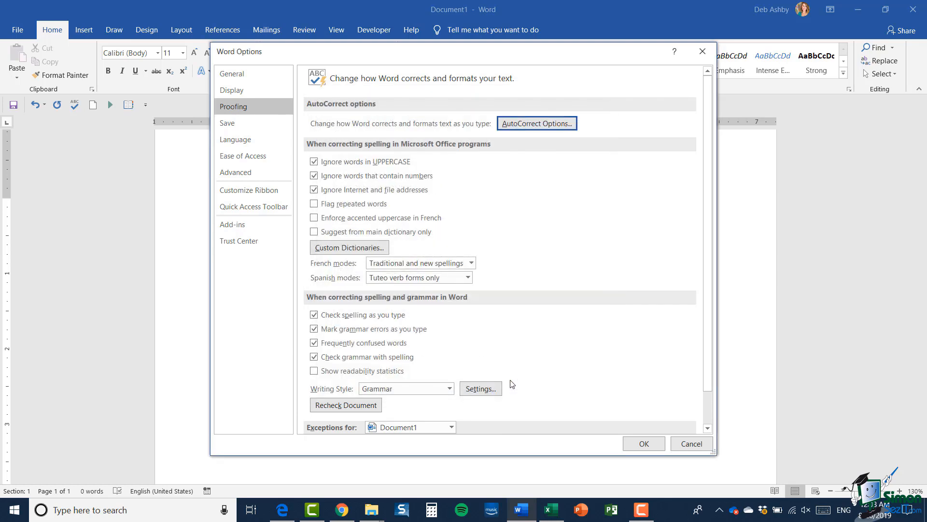
pyautogui.click(643, 442)
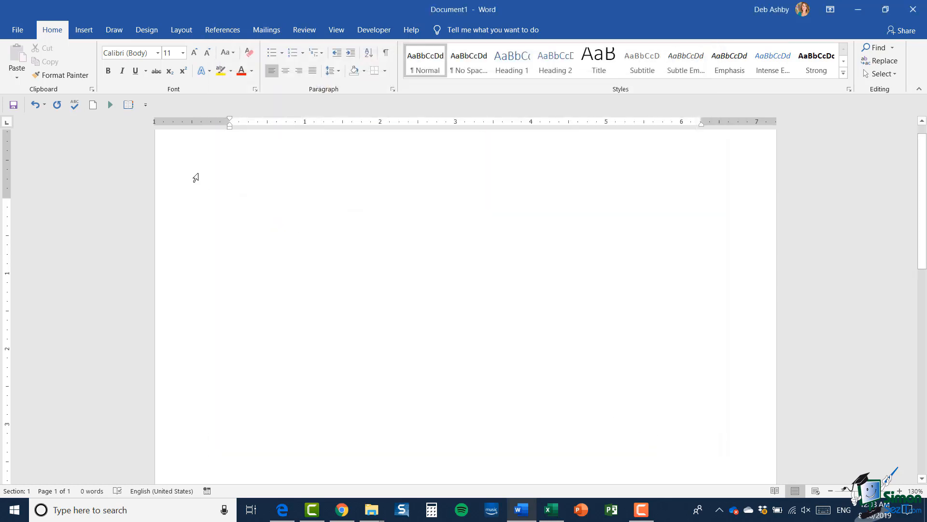
# Type DA in the document so it expands into the author's full name
pyautogui.write('DA')
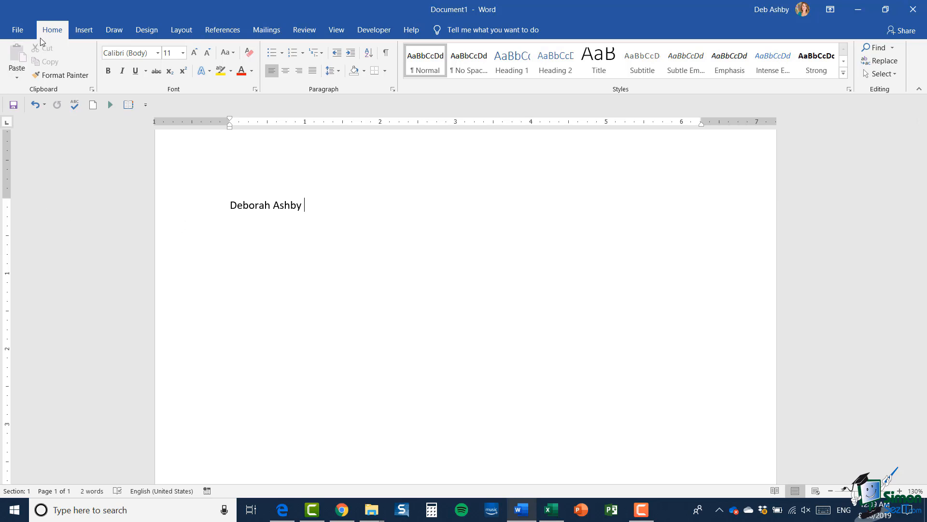
# Review the AutoFormat As You Type tab in Proofing's AutoCorrect Options, then close it
pyautogui.click(19, 31)
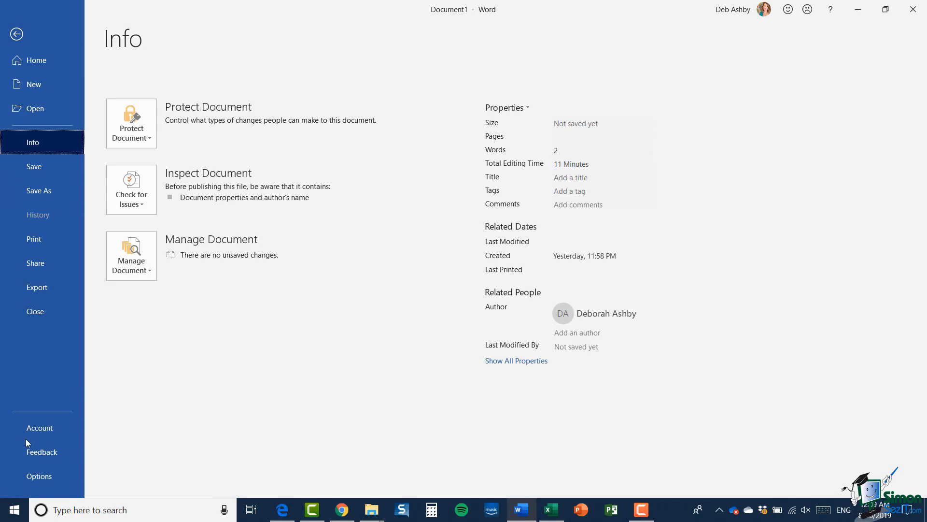
pyautogui.click(28, 480)
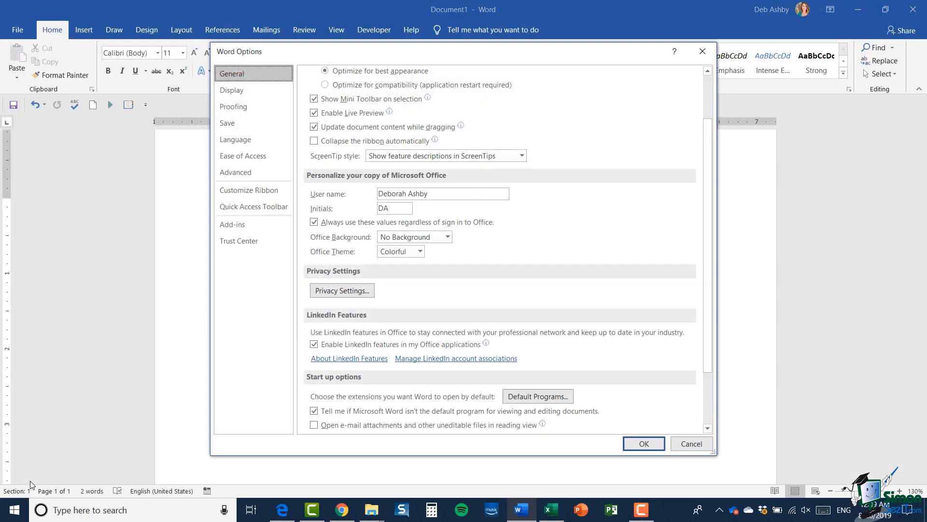
pyautogui.click(245, 106)
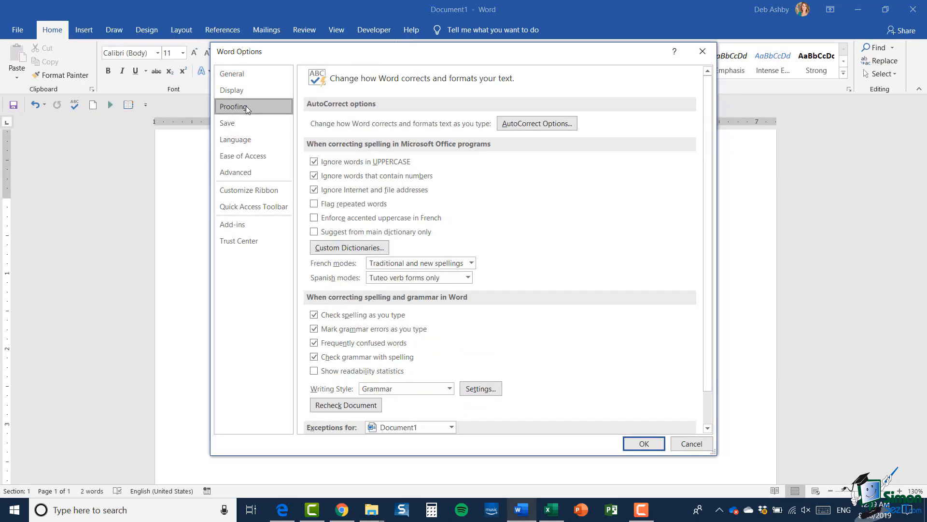
pyautogui.click(533, 126)
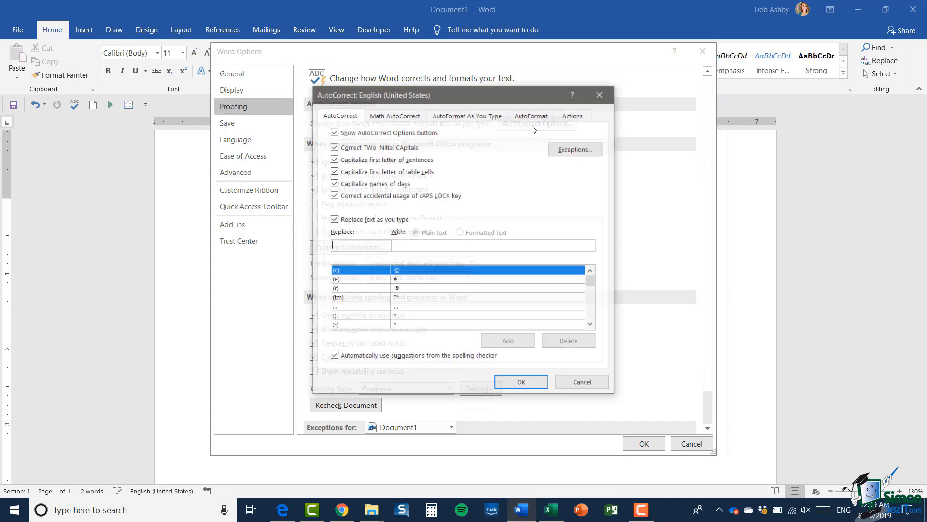
pyautogui.click(459, 115)
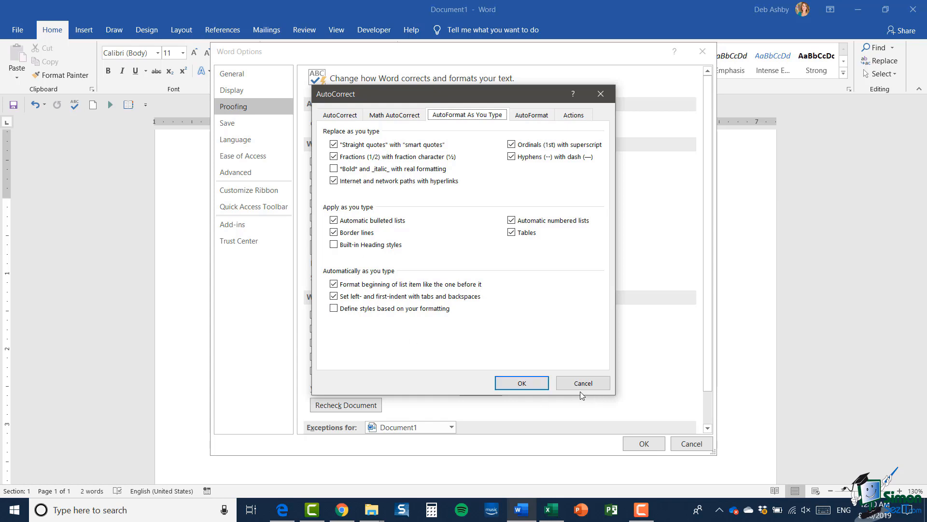
pyautogui.click(522, 383)
# Close Word Options with OK and return to the Lee Letter document
pyautogui.click(643, 443)
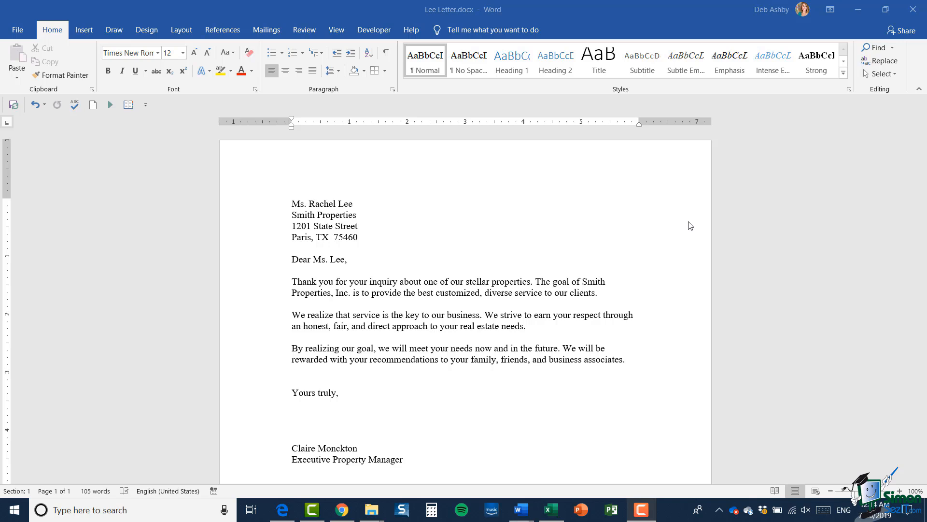
pyautogui.click(291, 282)
pyautogui.moveTo(292, 282); pyautogui.dragTo(424, 282)
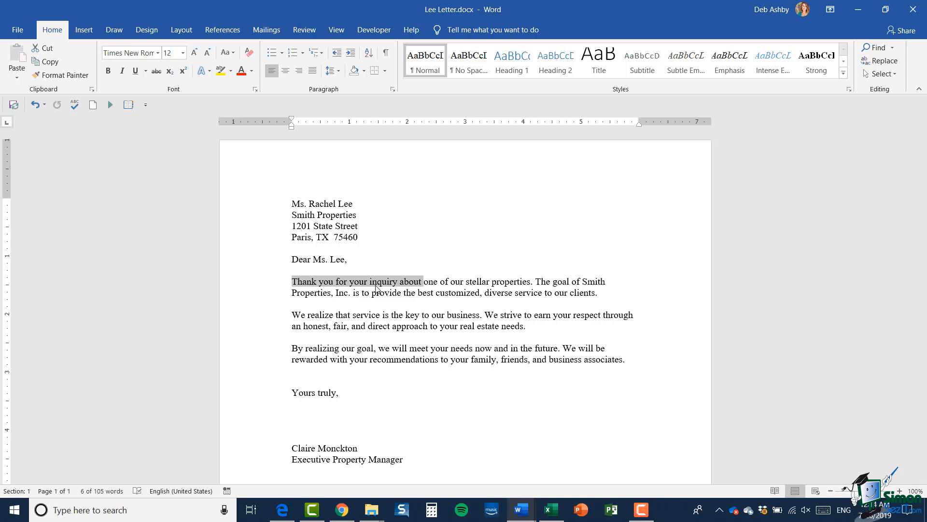
pyautogui.click(405, 210)
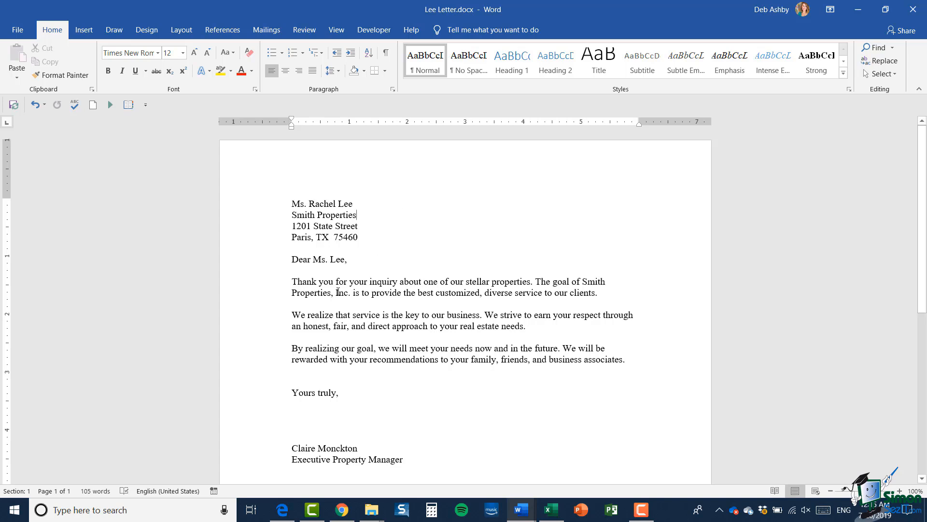
pyautogui.moveTo(292, 282); pyautogui.dragTo(528, 284)
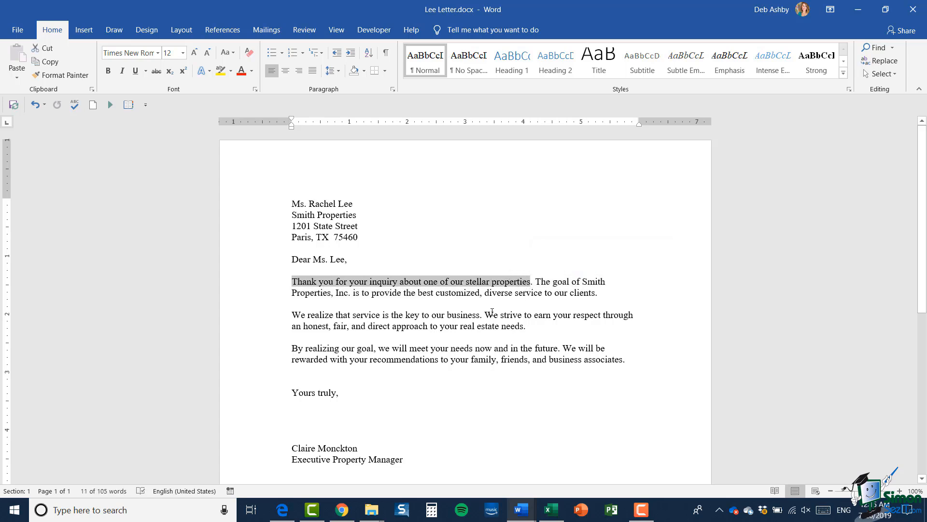
pyautogui.click(423, 293)
pyautogui.moveTo(292, 281); pyautogui.dragTo(532, 283)
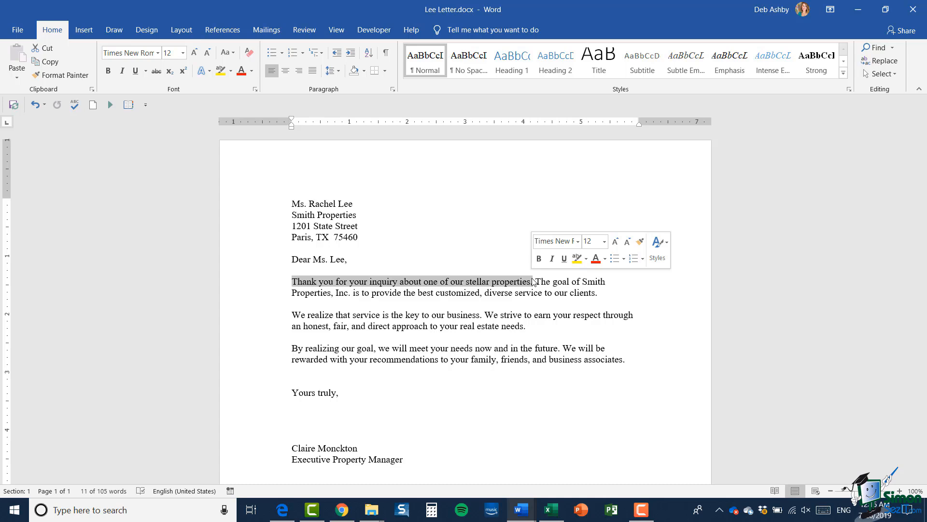
pyautogui.click(452, 200)
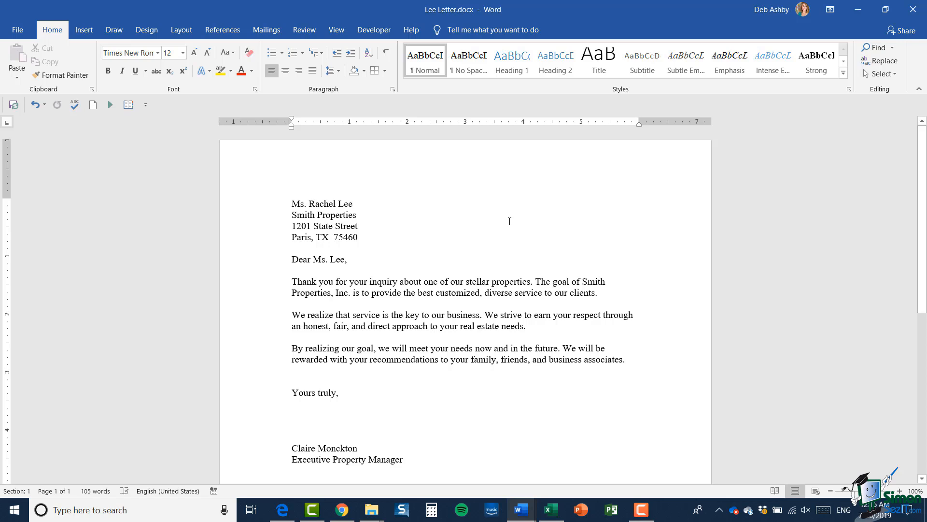
# Try selecting the word 'properties' and the first sentence, then select the first body line
pyautogui.doubleClick(509, 282)
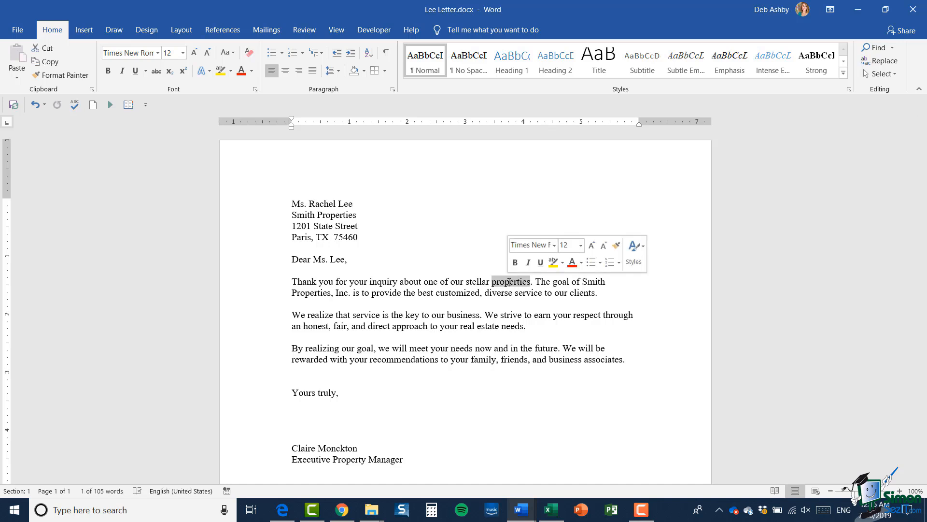
pyautogui.click(408, 284)
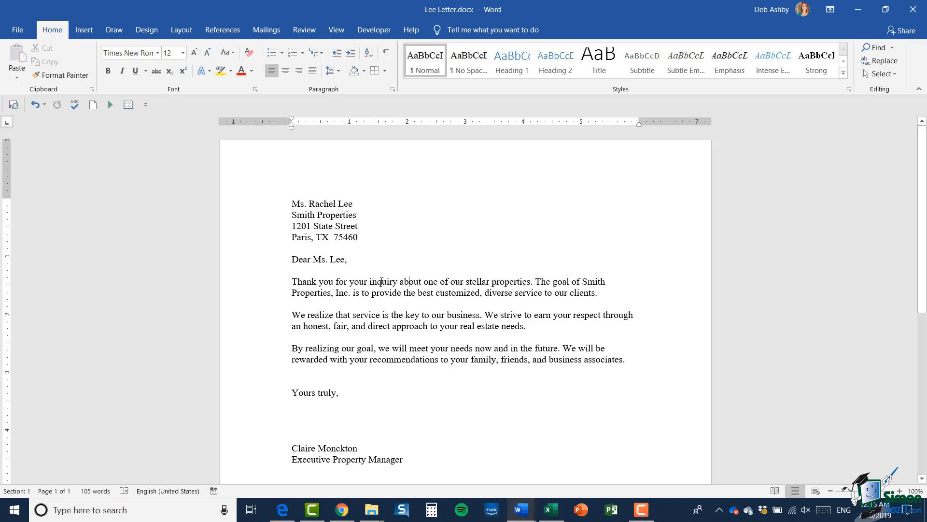
pyautogui.keyDown('ctrl'); pyautogui.click(385, 281); pyautogui.keyUp('ctrl')
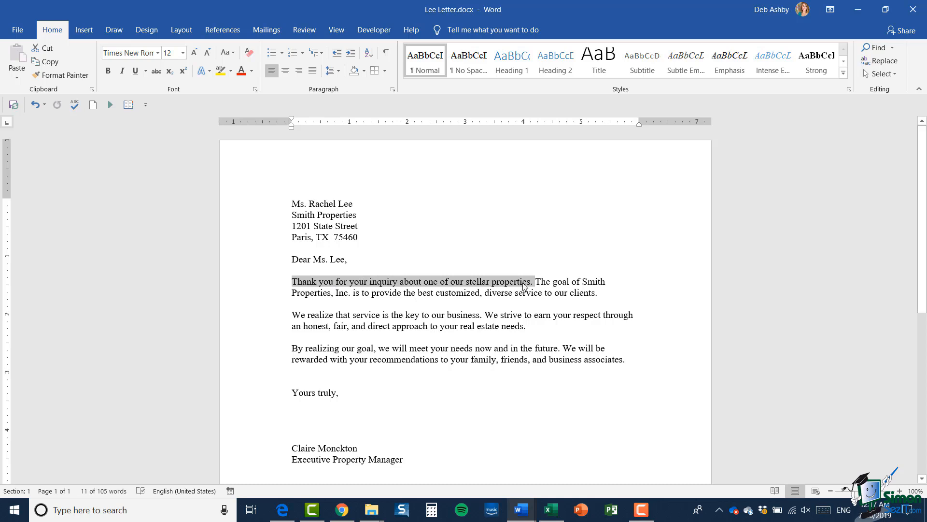
pyautogui.click(429, 296)
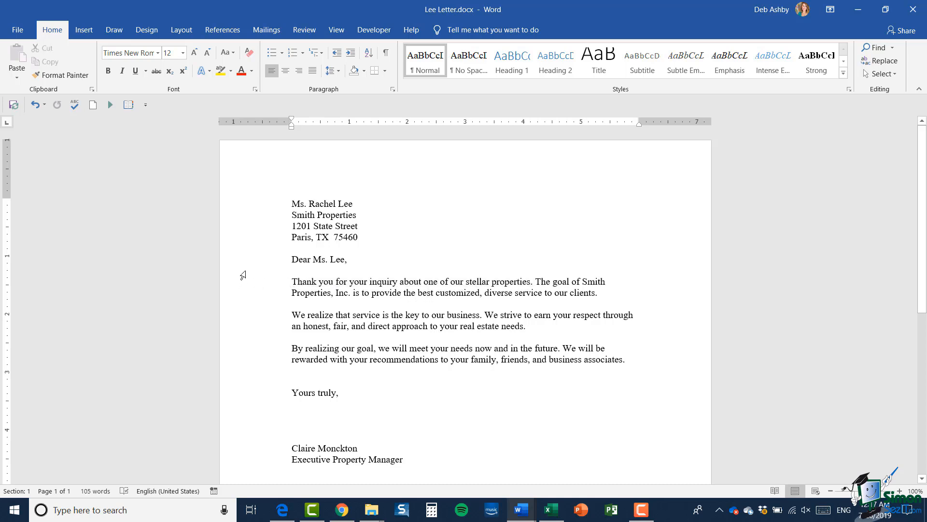
pyautogui.click(275, 288)
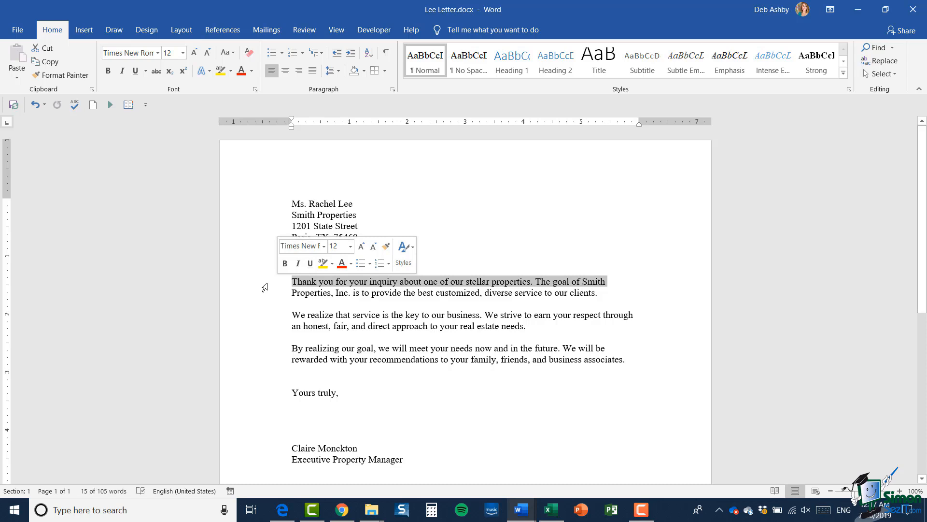
# After a trial three-paragraph drag, select the opening words from 'Thank' through 'about one'
pyautogui.moveTo(265, 287)
pyautogui.mouseDown()
pyautogui.moveTo(266, 382)
pyautogui.moveTo(261, 275)
pyautogui.moveTo(261, 288)
pyautogui.mouseUp()
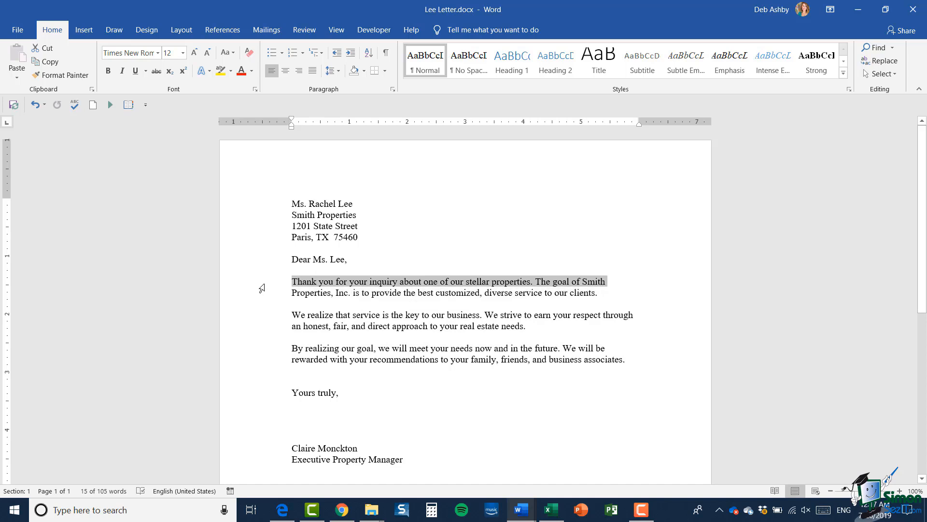
pyautogui.click(555, 250)
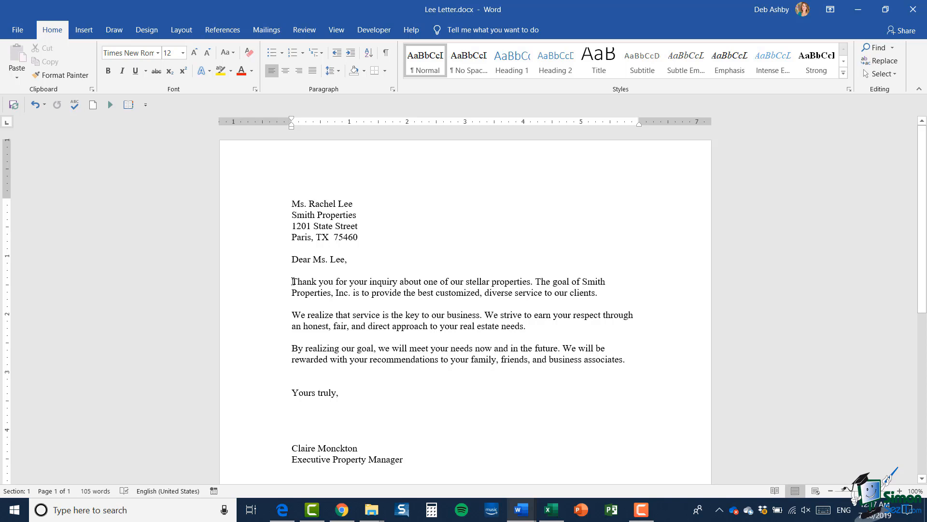
pyautogui.click(438, 282)
pyautogui.keyDown('shift'); pyautogui.click(438, 282); pyautogui.keyUp('shift')
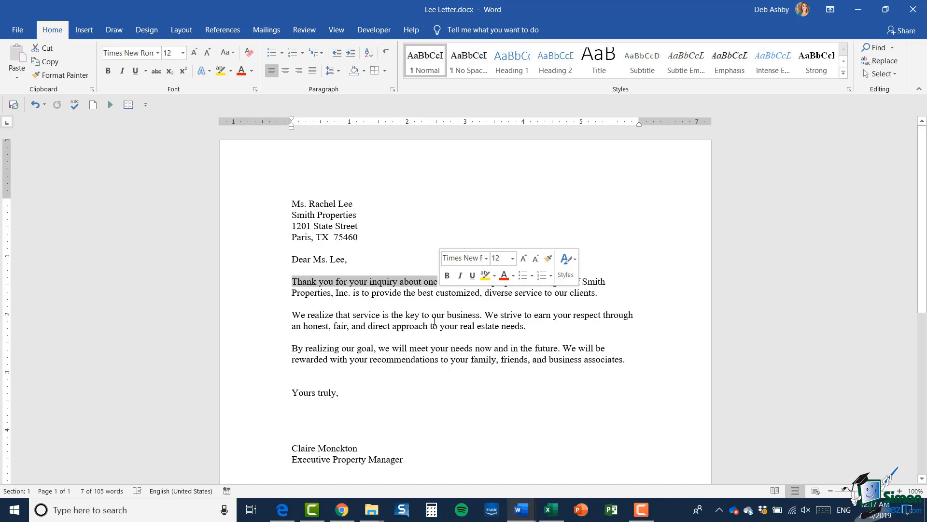
# Extend the selection with Shift+Right Arrow through 'stellar properties' to the sentence's end
pyautogui.hotkey('shift', 'Right')
pyautogui.hotkey('shift', 'Right')
pyautogui.hotkey('shift', 'Right')
pyautogui.hotkey('shift', 'Right')
pyautogui.hotkey('shift', 'Right')
pyautogui.hotkey('shift', 'Right')
pyautogui.hotkey('shift', 'Right')
pyautogui.hotkey('shift', 'Right')
pyautogui.hotkey('shift', 'Right')
pyautogui.hotkey('shift', 'Right')
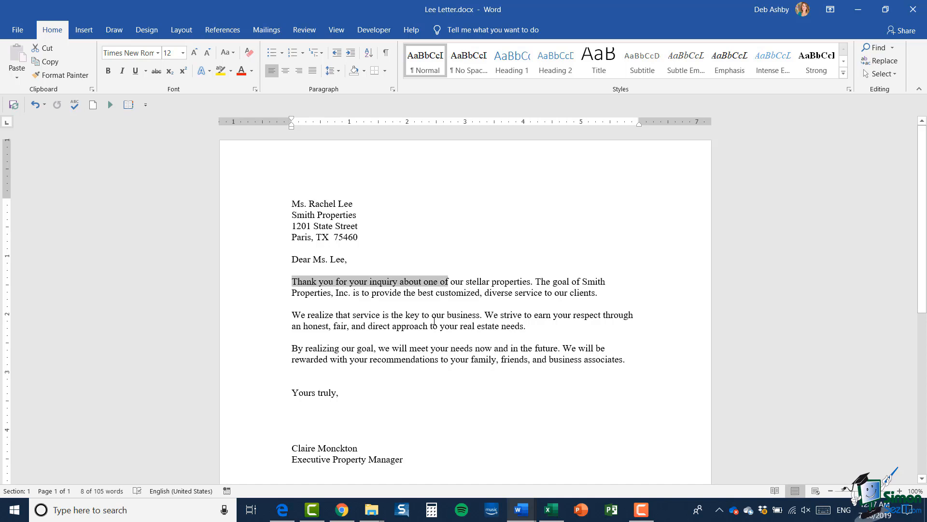
pyautogui.hotkey('shift', 'Right')
pyautogui.hotkey('shift', 'Right')
pyautogui.hotkey('shift', 'Right')
pyautogui.hotkey('shift', 'Right')
pyautogui.hotkey('shift', 'Right')
pyautogui.hotkey('shift', 'Right')
pyautogui.hotkey('shift', 'Right')
pyautogui.hotkey('shift', 'Right')
pyautogui.hotkey('shift', 'Right')
pyautogui.hotkey('shift', 'Right')
pyautogui.hotkey('shift', 'Right')
pyautogui.hotkey('shift', 'Right')
pyautogui.hotkey('shift', 'Right')
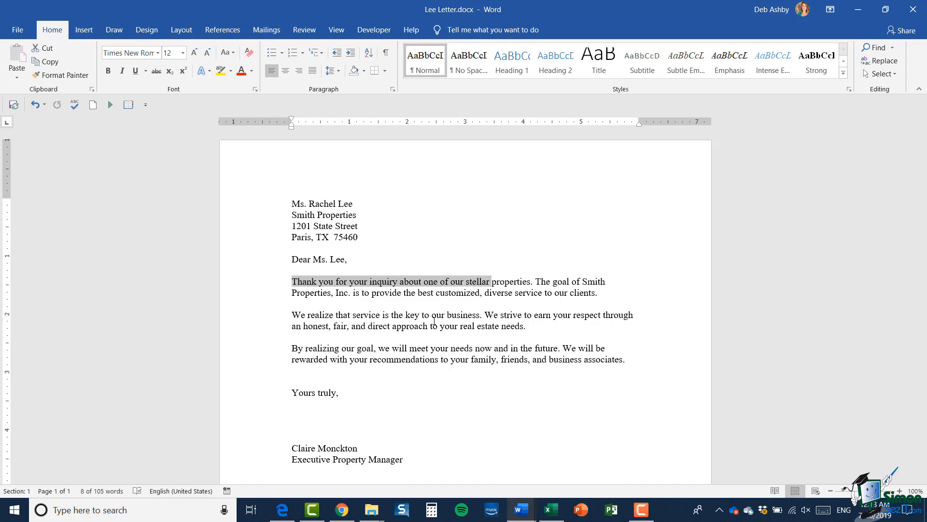
pyautogui.hotkey('shift', 'Right')
pyautogui.hotkey('shift', 'Right')
pyautogui.hotkey('shift', 'Right')
pyautogui.hotkey('shift', 'Right')
pyautogui.hotkey('shift', 'Right')
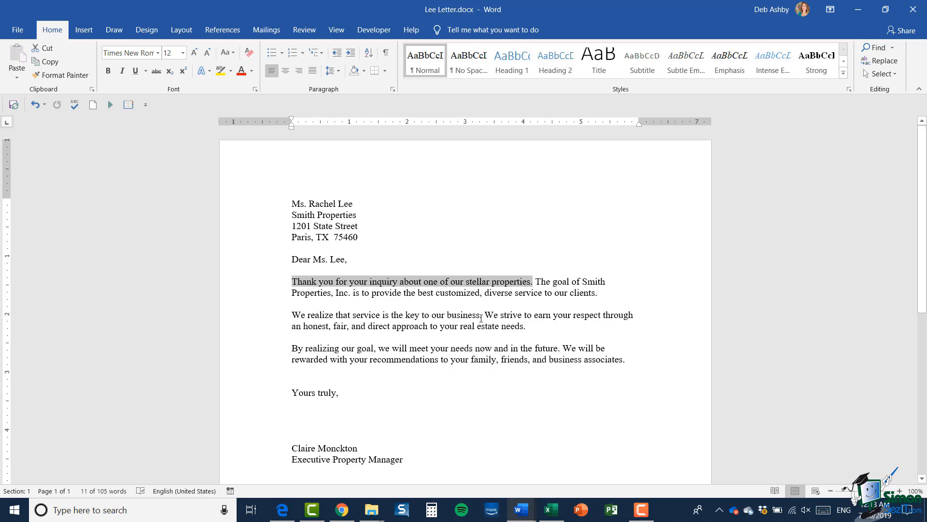
# Add the first sentences of the second and third paragraphs to the selection, then clear it
pyautogui.moveTo(290, 315); pyautogui.dragTo(482, 315)
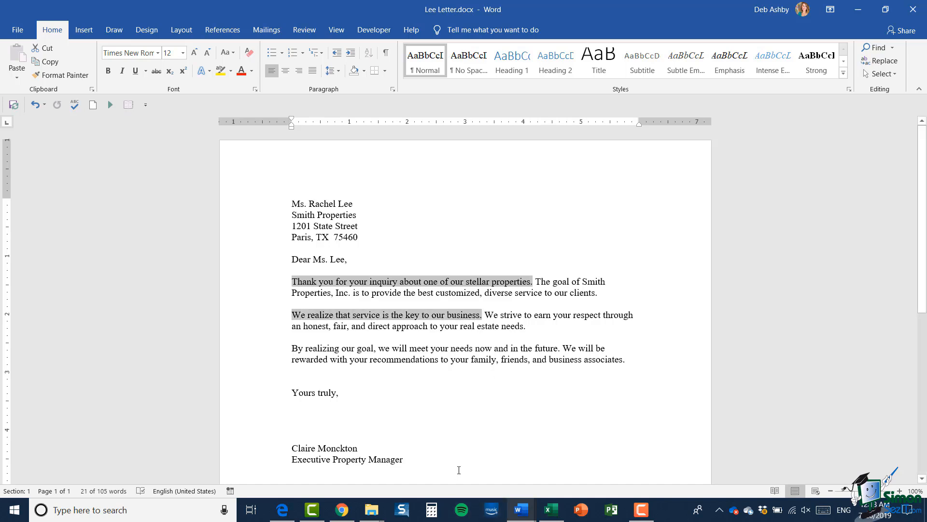
pyautogui.moveTo(292, 348); pyautogui.dragTo(560, 348)
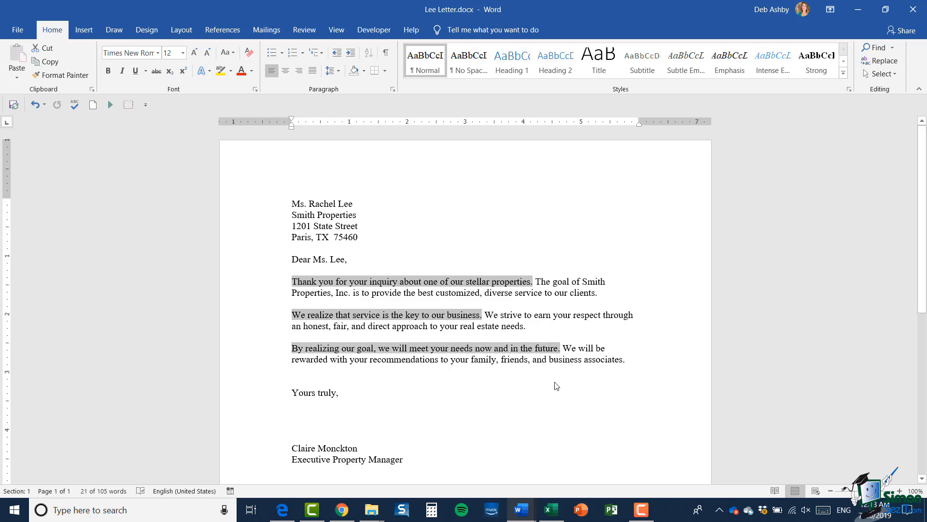
pyautogui.click(556, 421)
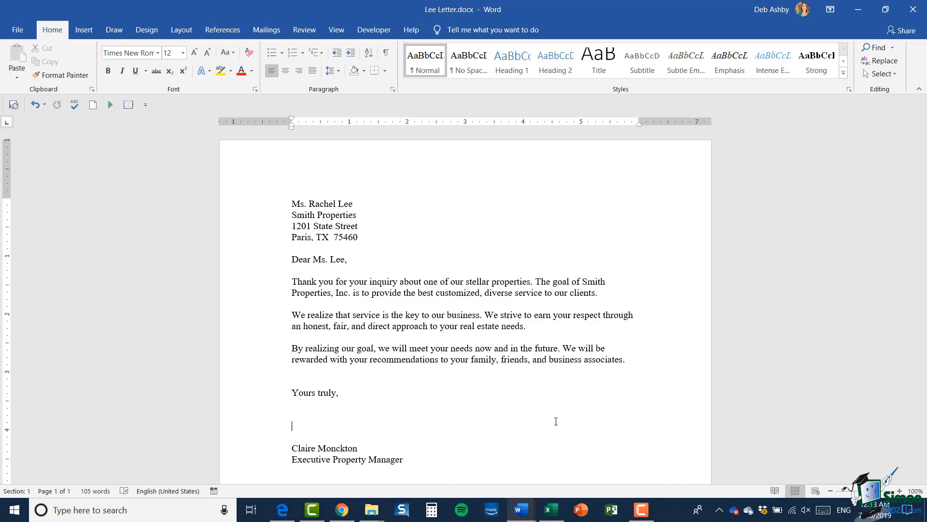
# Select the whole letter with Ctrl+A, deselect it, and bring up the Select options
pyautogui.hotkey('ctrl', 'a')
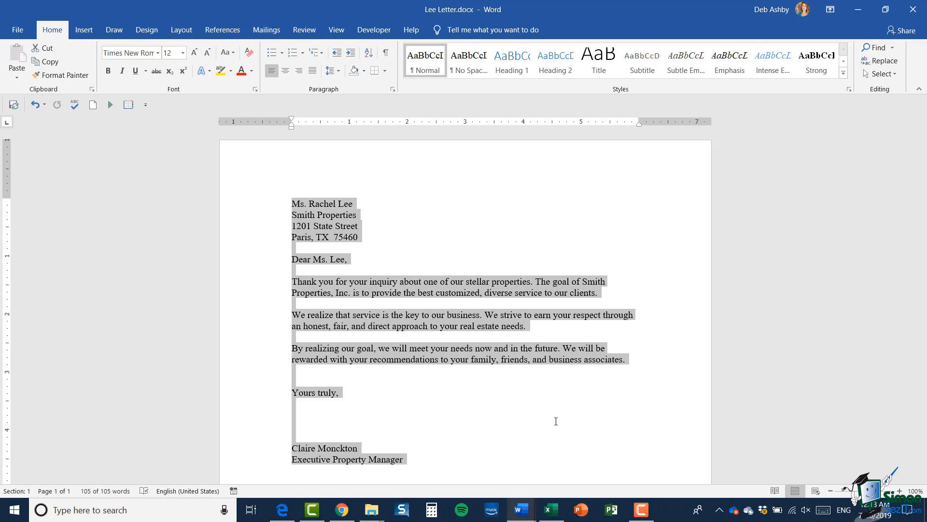
pyautogui.click(534, 227)
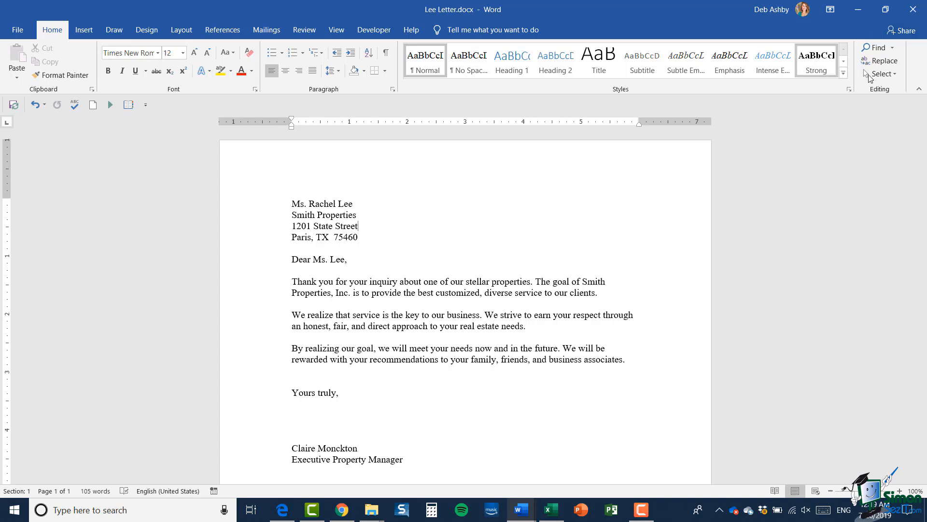
pyautogui.click(895, 74)
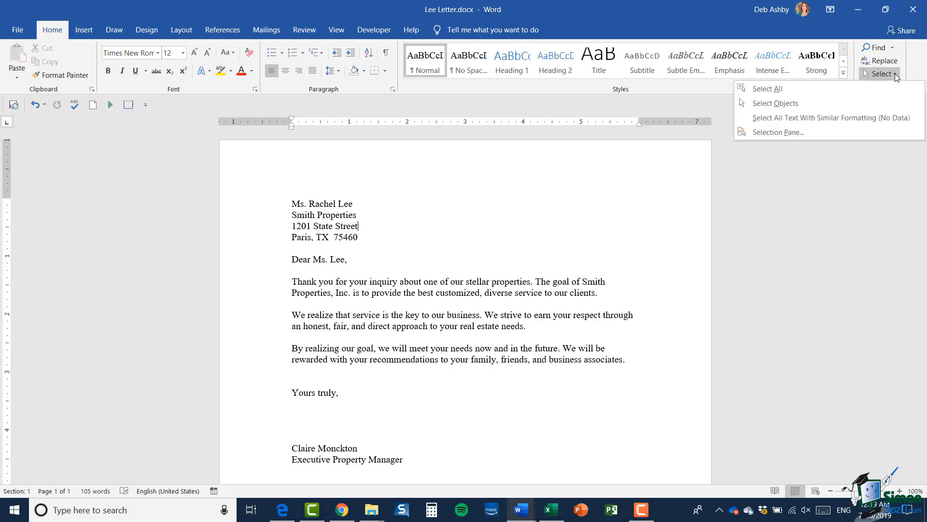
# Choose Select All from the Select dropdown, then reopen it to review Select Objects and close it
pyautogui.click(769, 89)
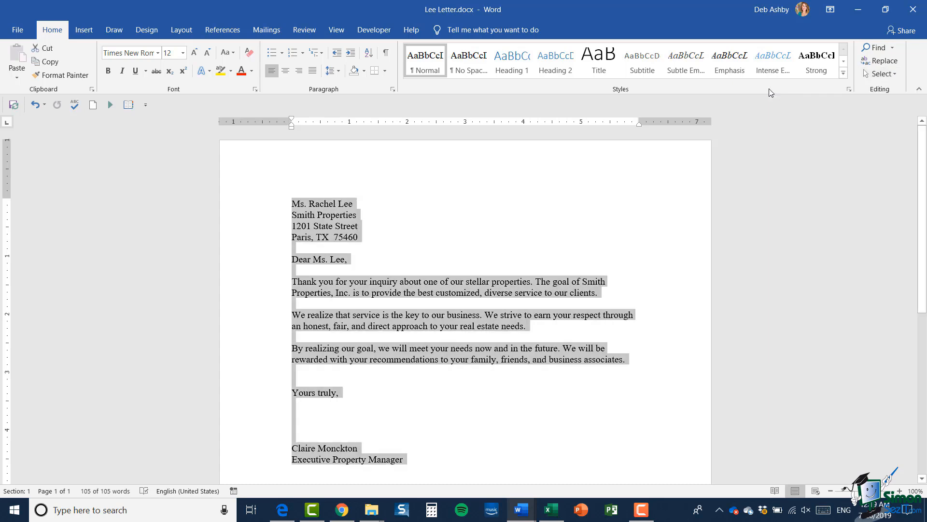
pyautogui.click(892, 75)
pyautogui.click(890, 76)
pyautogui.click(891, 77)
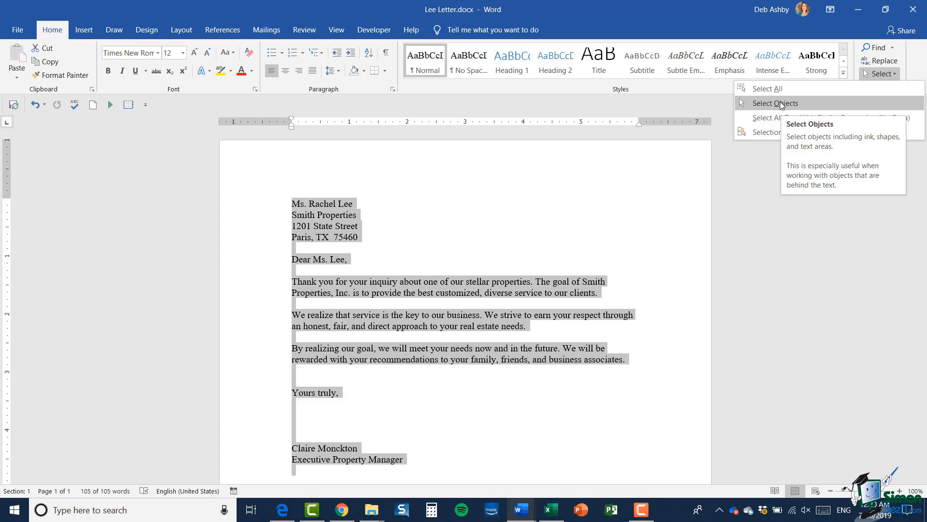
pyautogui.click(758, 222)
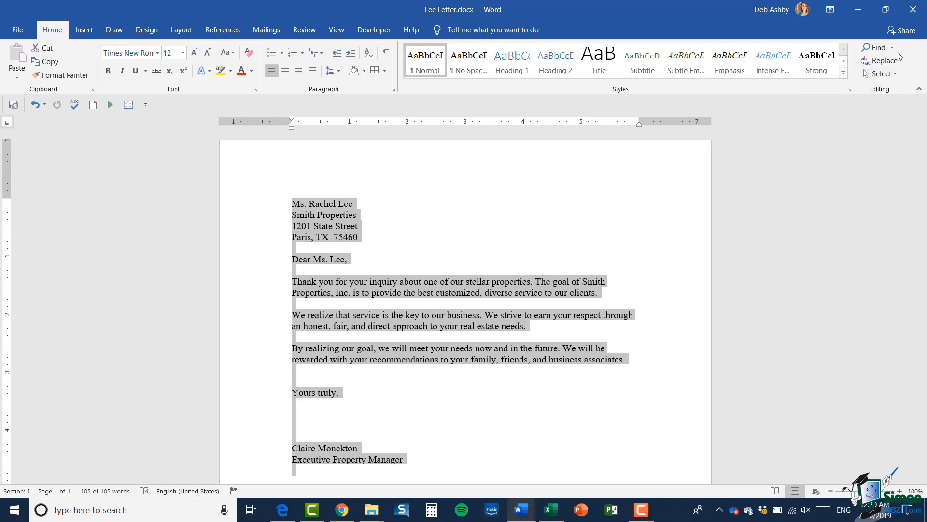
# Click in the letter text so nothing remains selected
pyautogui.click(547, 205)
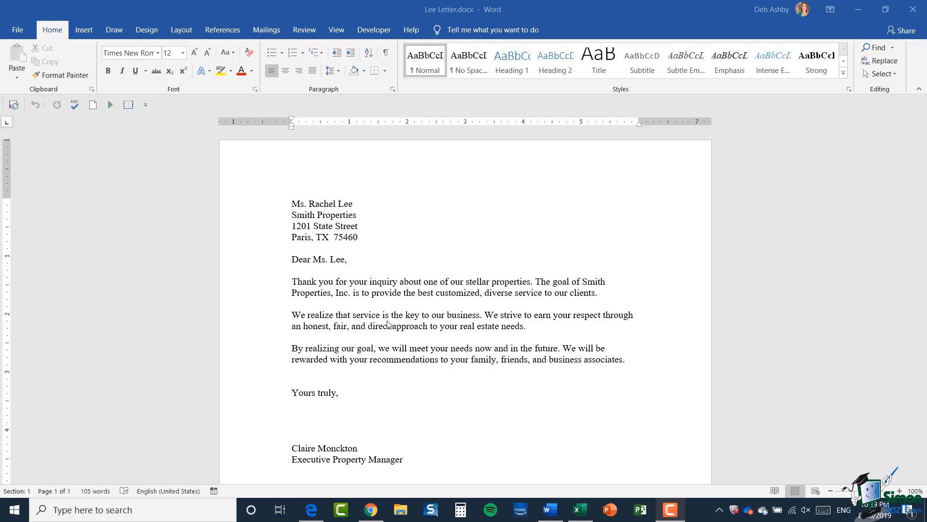
# Select 'Thank you for your inquiry about one of our stellar properties' without its full stop
pyautogui.click(290, 285)
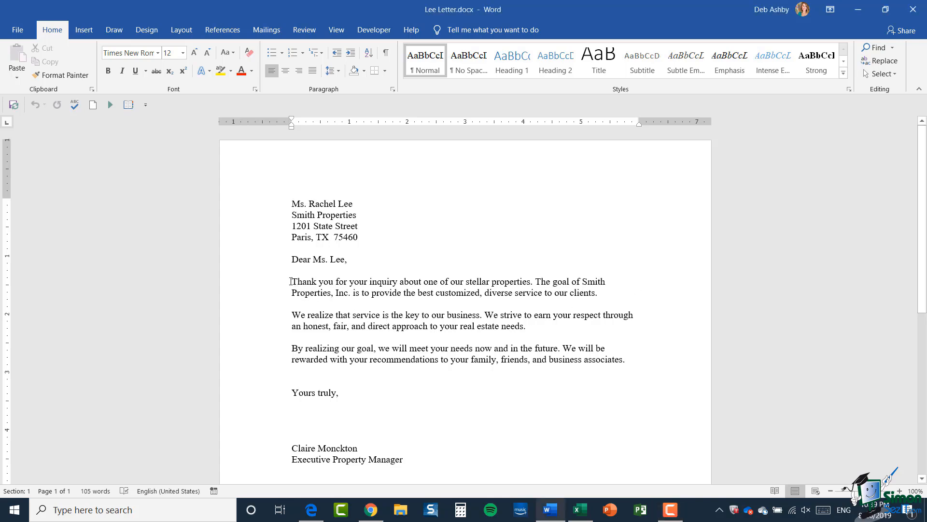
pyautogui.moveTo(313, 280); pyautogui.dragTo(530, 281)
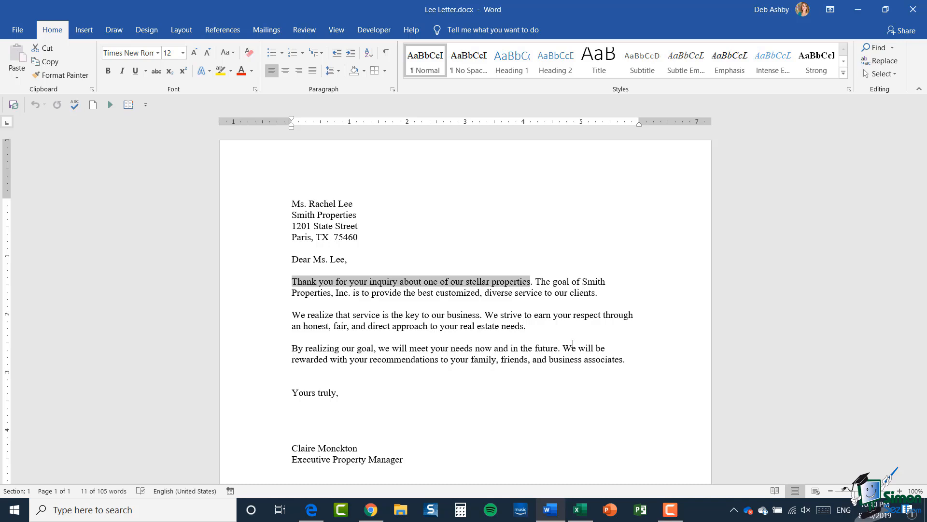
# Cut the selected stellar-properties sentence from the first paragraph, leaving the full stop
pyautogui.rightClick(498, 284)
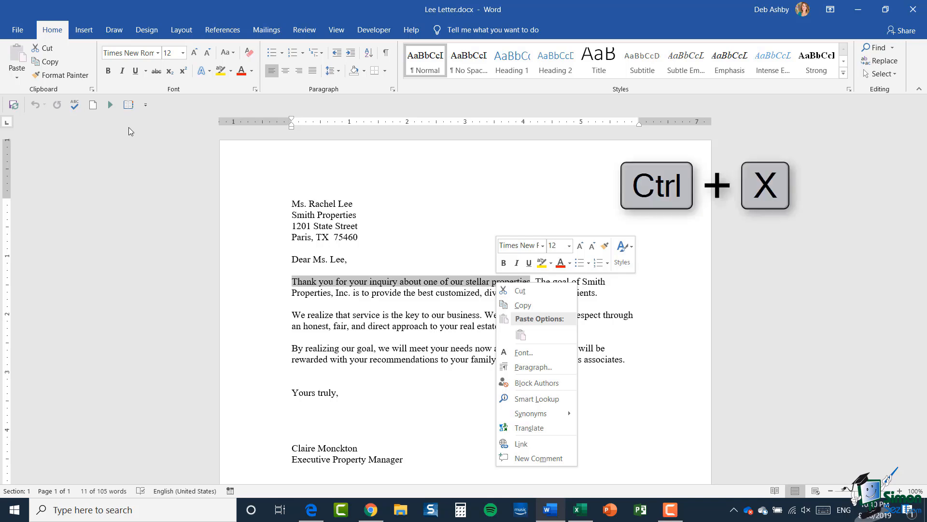
pyautogui.click(482, 214)
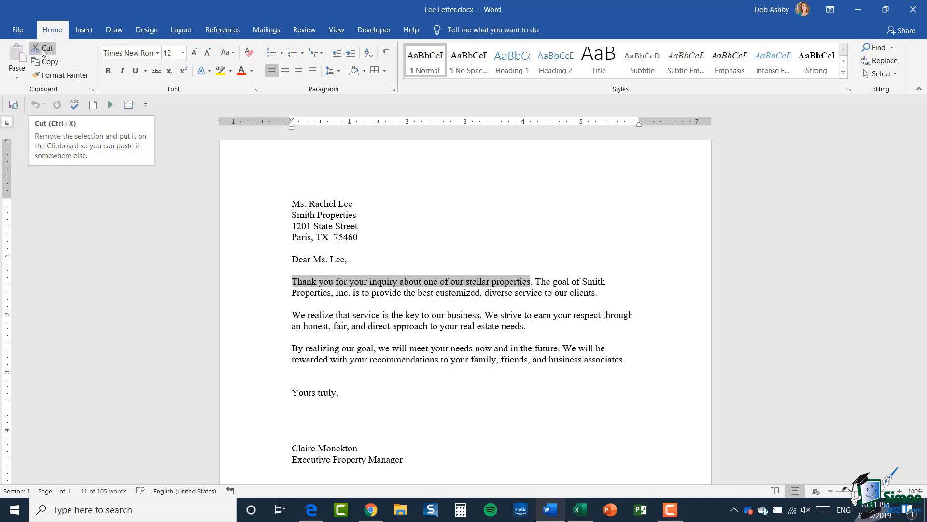
pyautogui.click(44, 53)
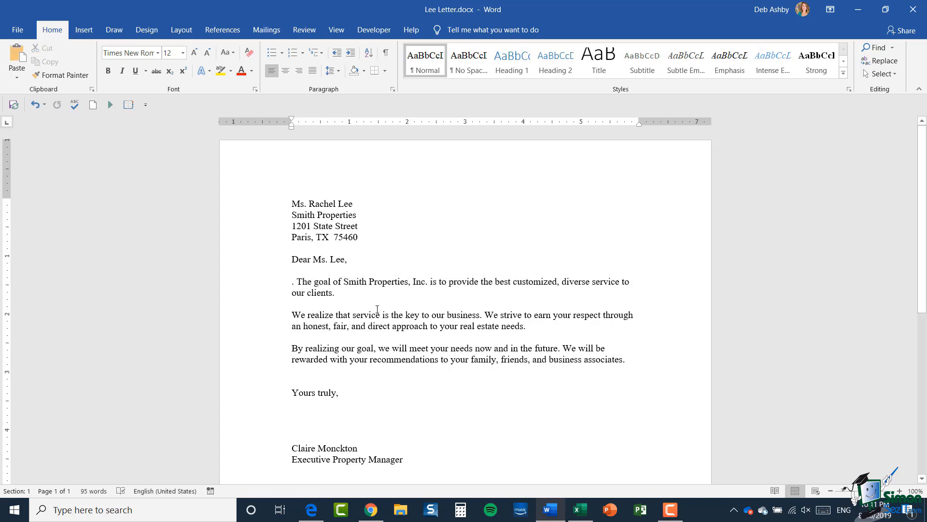
# Add two blank lines below 'Executive Property Manager' and look at the paste options there
pyautogui.scroll(-6, 377, 309)
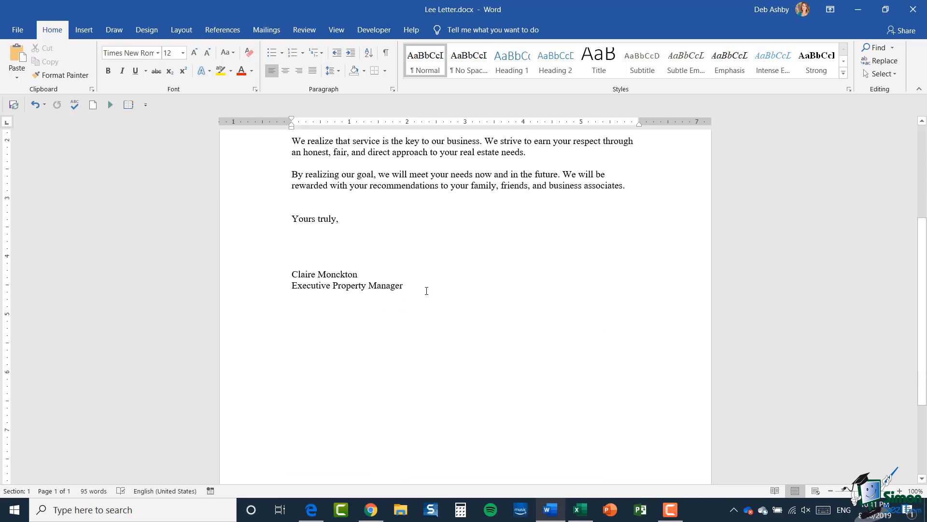
pyautogui.press('Return')
pyautogui.press('Return')
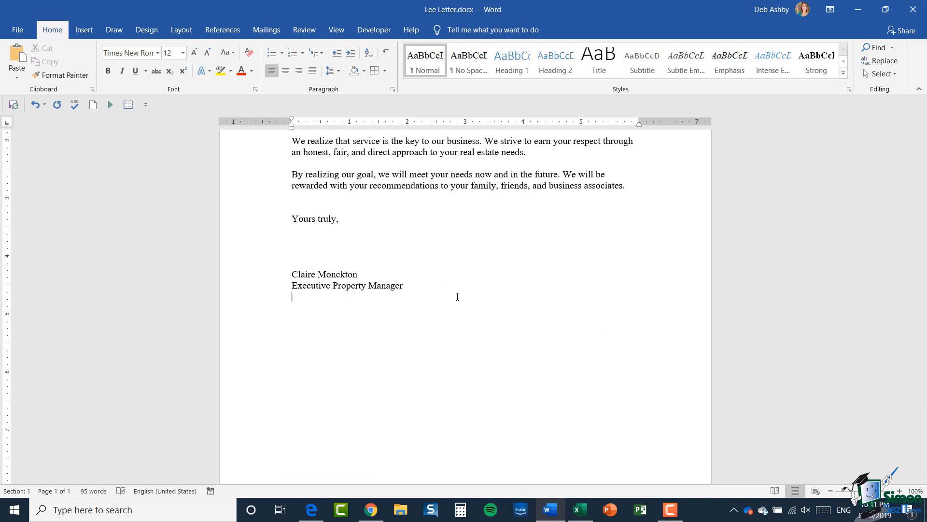
pyautogui.press('Return')
pyautogui.rightClick(301, 321)
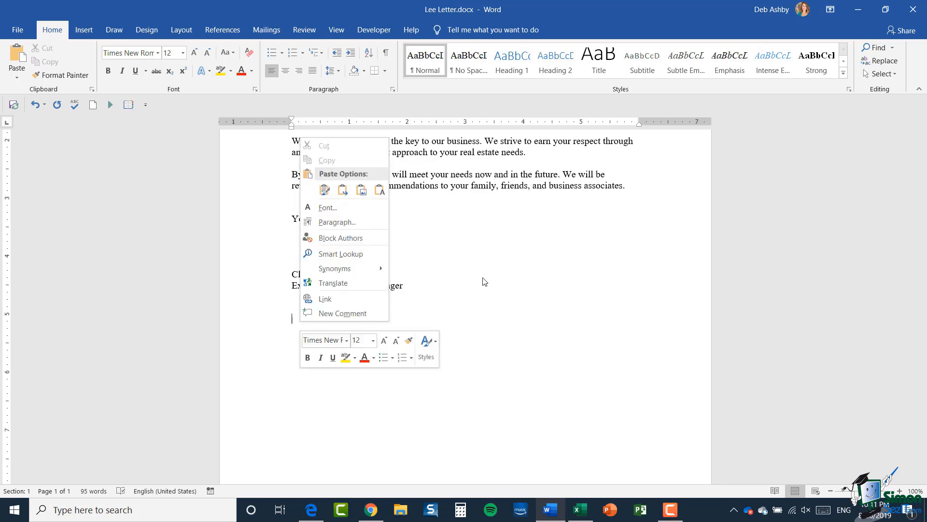
pyautogui.click(464, 312)
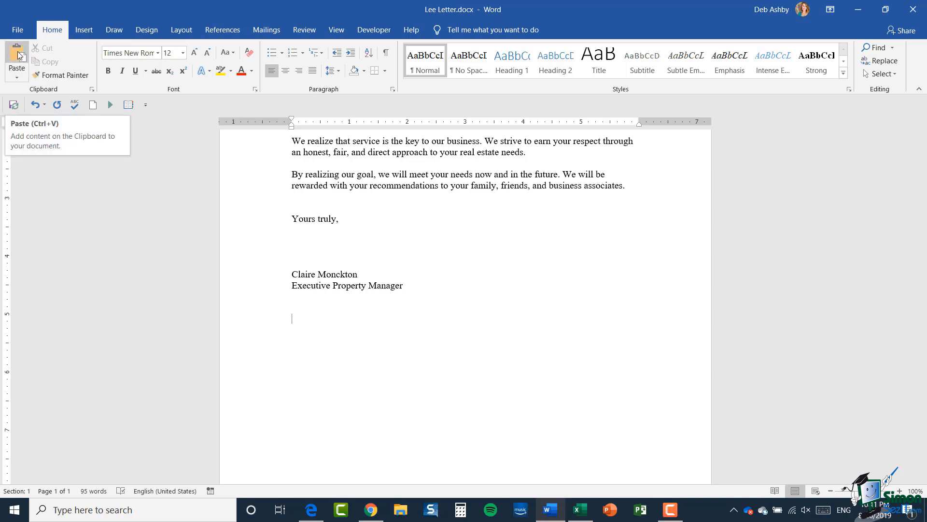
# Open the Paste dropdown to view the paste choices for the cut sentence
pyautogui.click(17, 77)
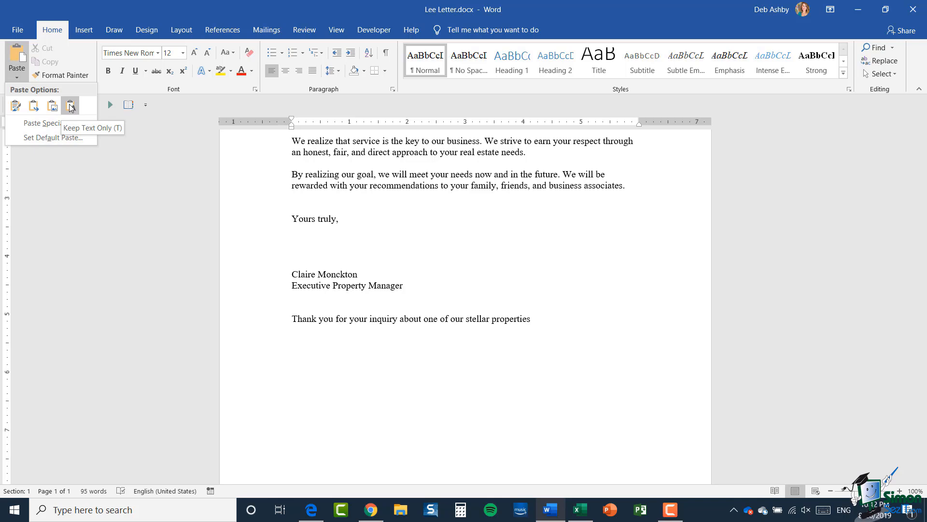
# Close Paste Special unused, then paste the 'Thank you for your inquiry' sentence below the signature
pyautogui.click(40, 123)
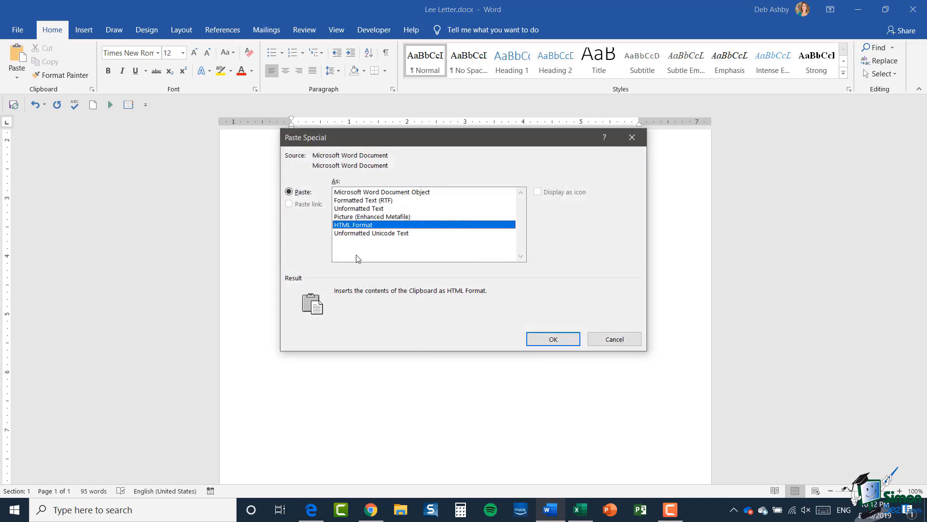
pyautogui.click(614, 339)
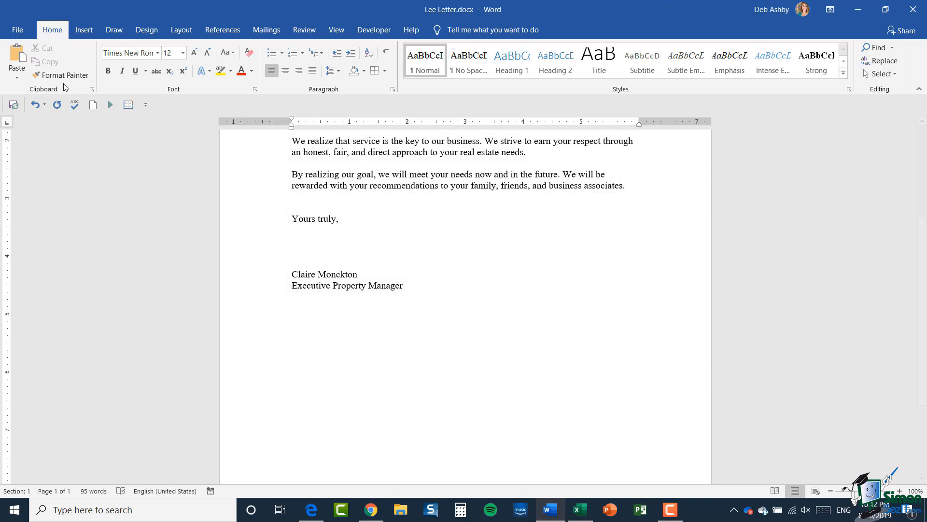
pyautogui.click(17, 57)
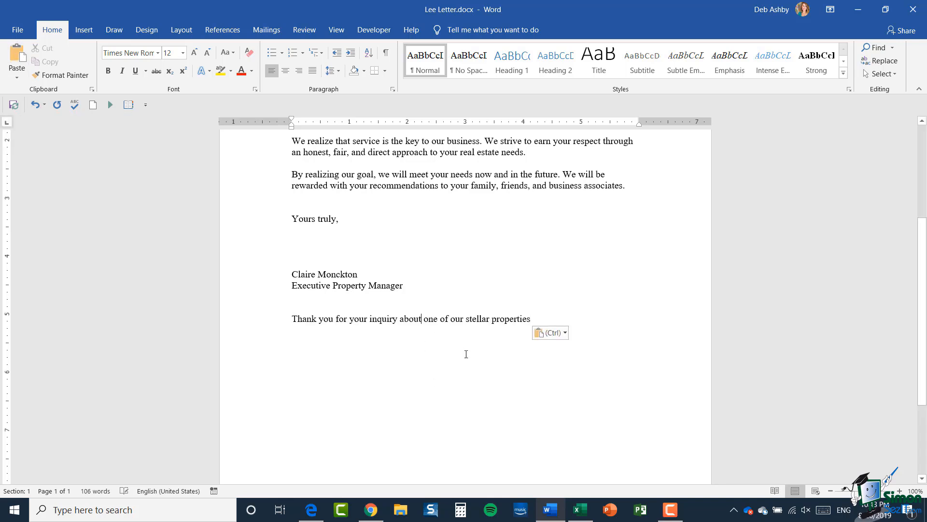
# Undo three times so the thank-you sentence again opens the first body paragraph
pyautogui.scroll(5, 466, 354)
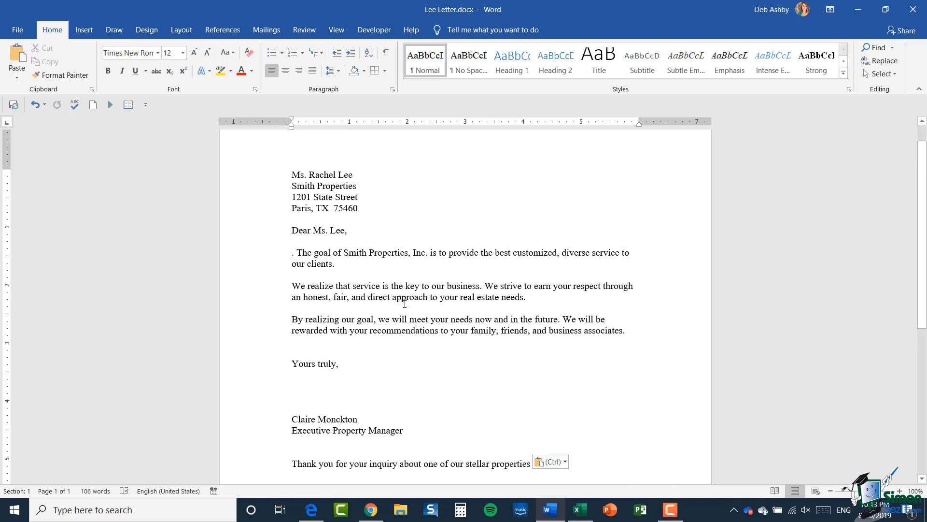
pyautogui.click(35, 105)
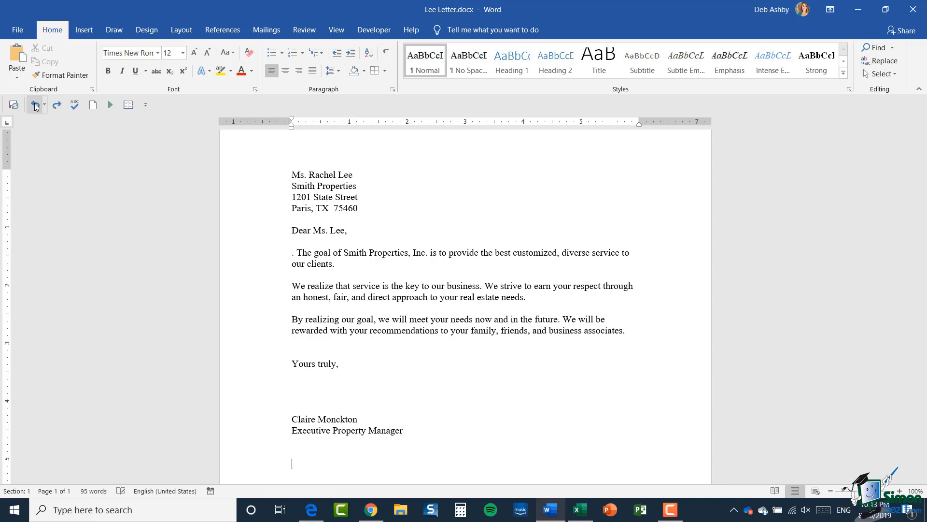
pyautogui.click(35, 106)
pyautogui.click(35, 106)
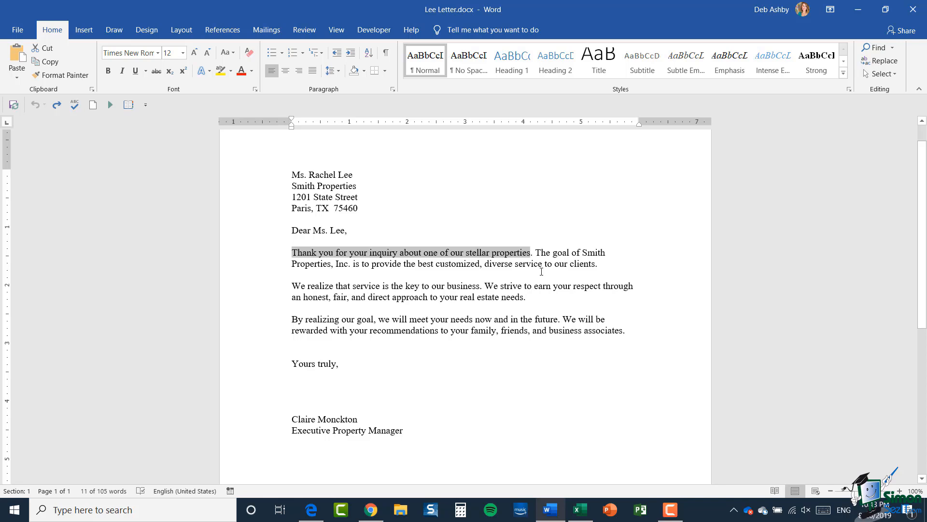
# Copy the 'stellar properties' sentence onto a new line under the signature, leaving Paste Options unchanged
pyautogui.hotkey('ctrl', 'c')
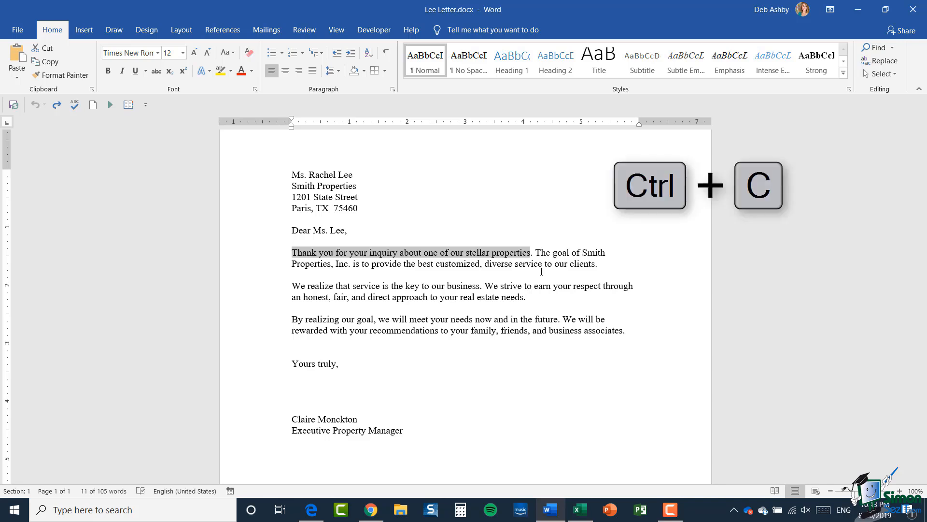
pyautogui.click(50, 61)
pyautogui.scroll(-3, 428, 423)
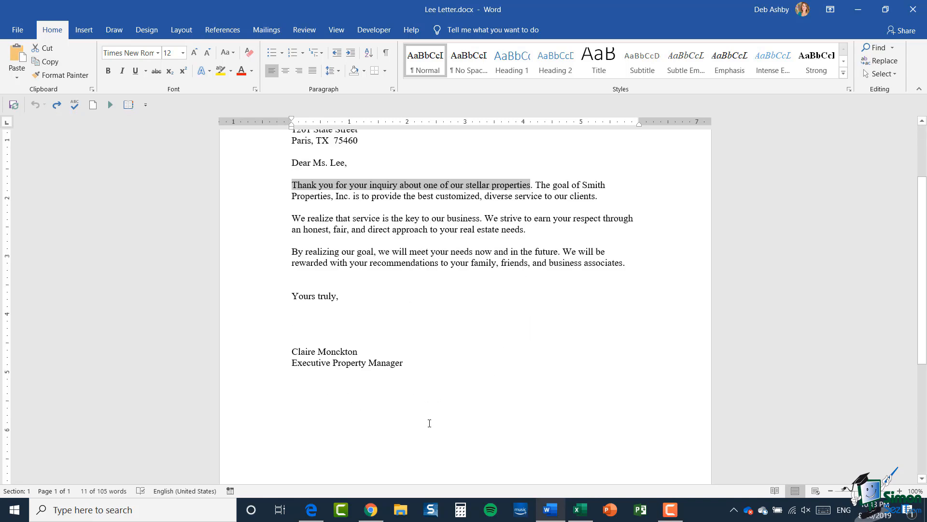
pyautogui.click(296, 369)
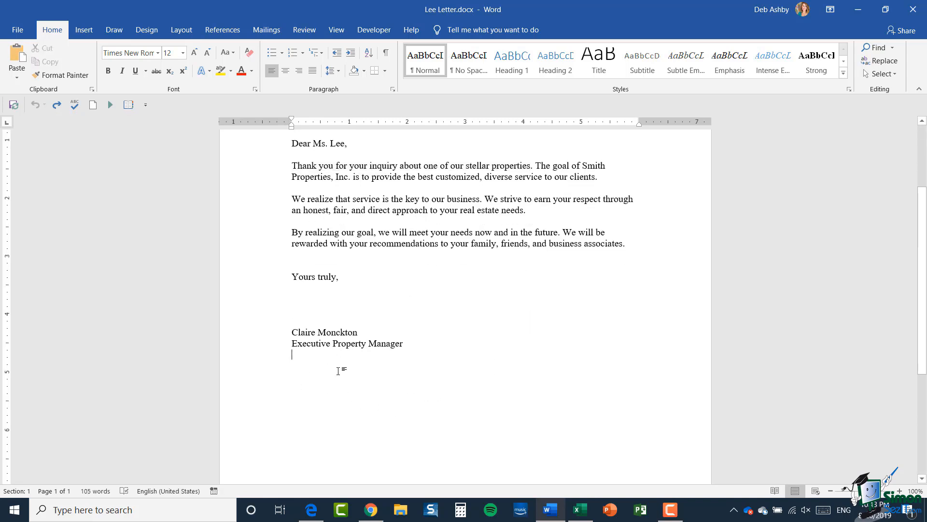
pyautogui.press('Return')
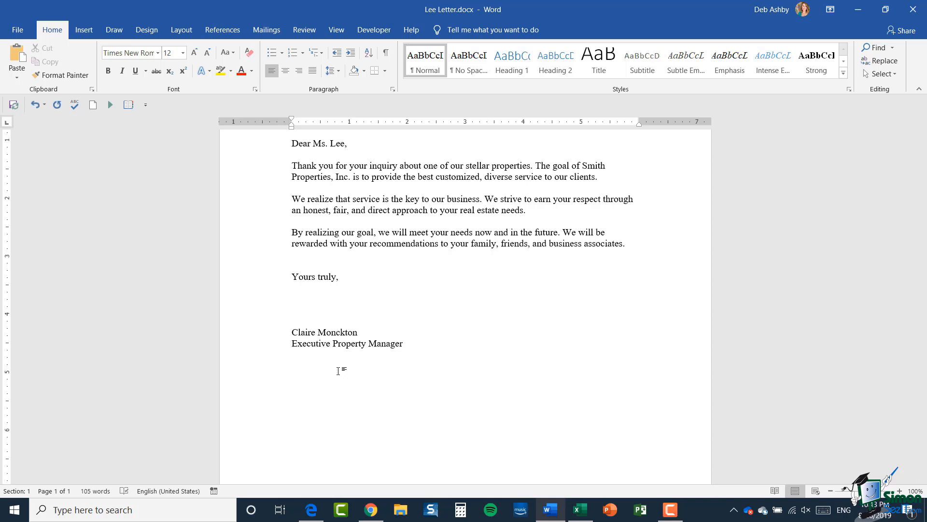
pyautogui.click(17, 55)
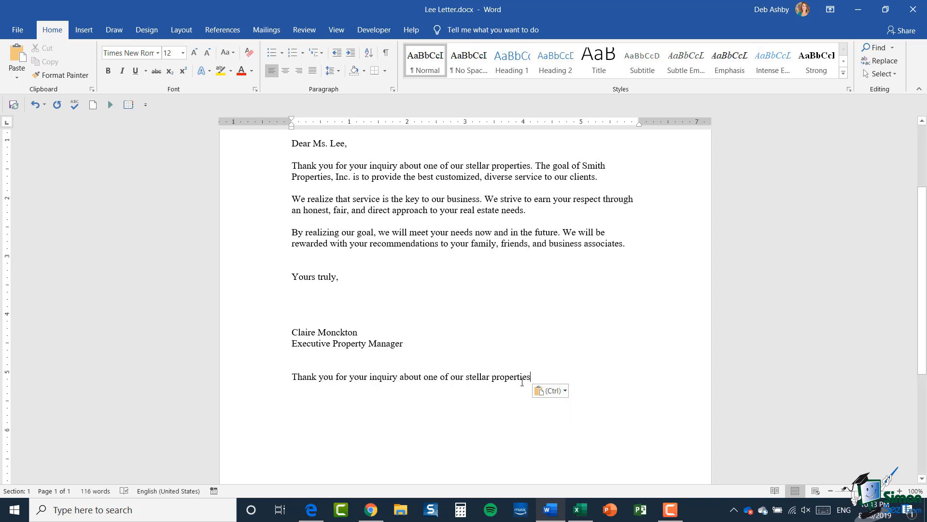
pyautogui.click(566, 391)
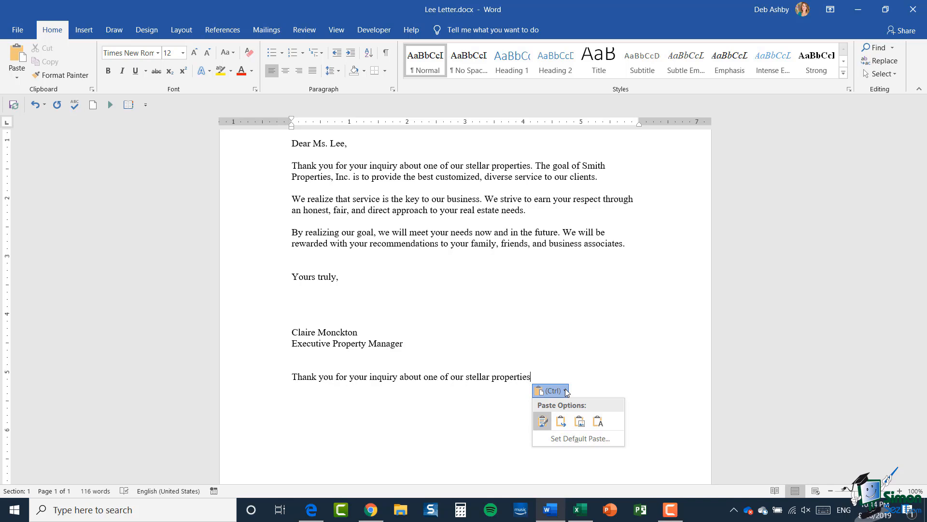
pyautogui.click(565, 351)
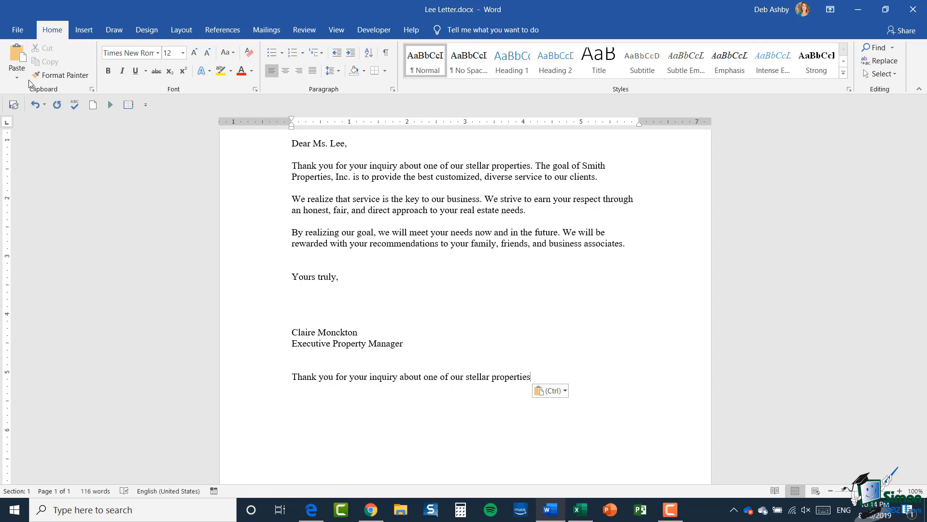
# Show the Clipboard task pane with the copied sentence, then return the caret to the letter
pyautogui.click(92, 89)
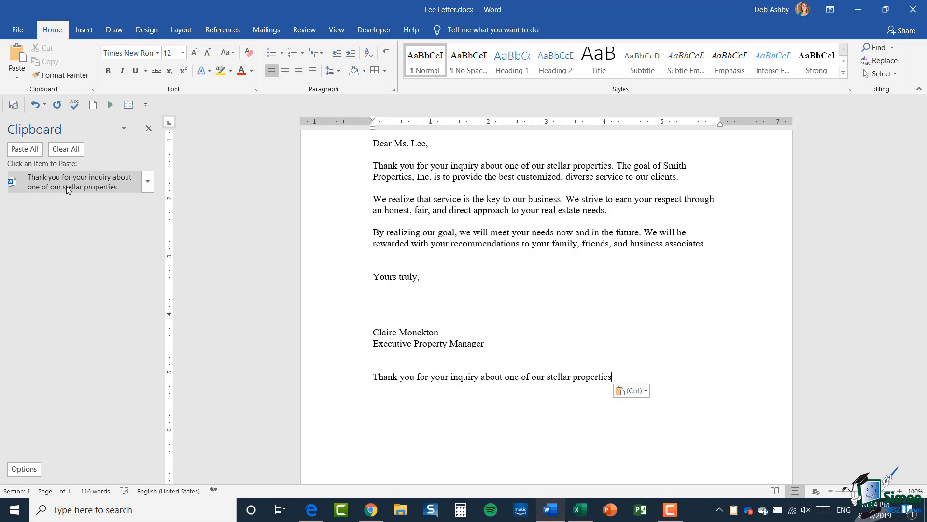
pyautogui.click(426, 236)
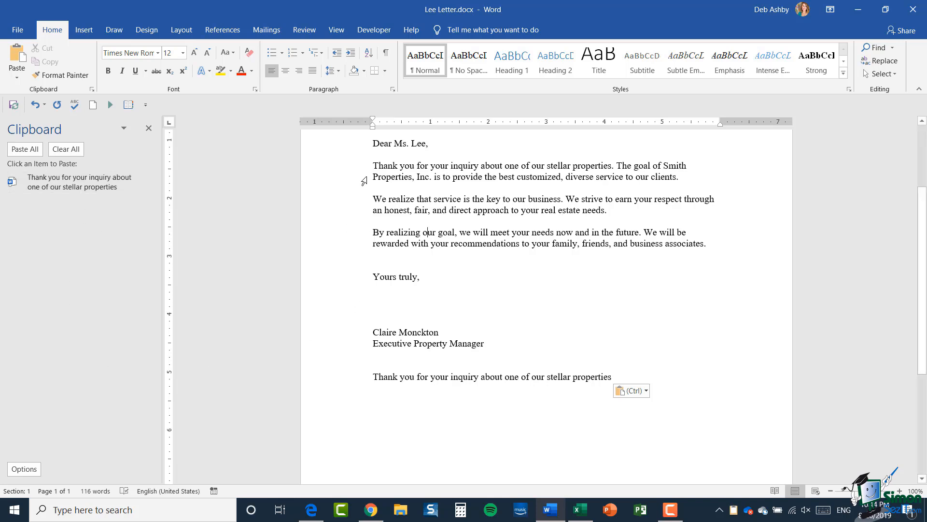
# Copy the 'Properties, Inc.', 'We realize…' and 'By realizing…' sentences to the clipboard
pyautogui.moveTo(382, 177); pyautogui.dragTo(680, 182)
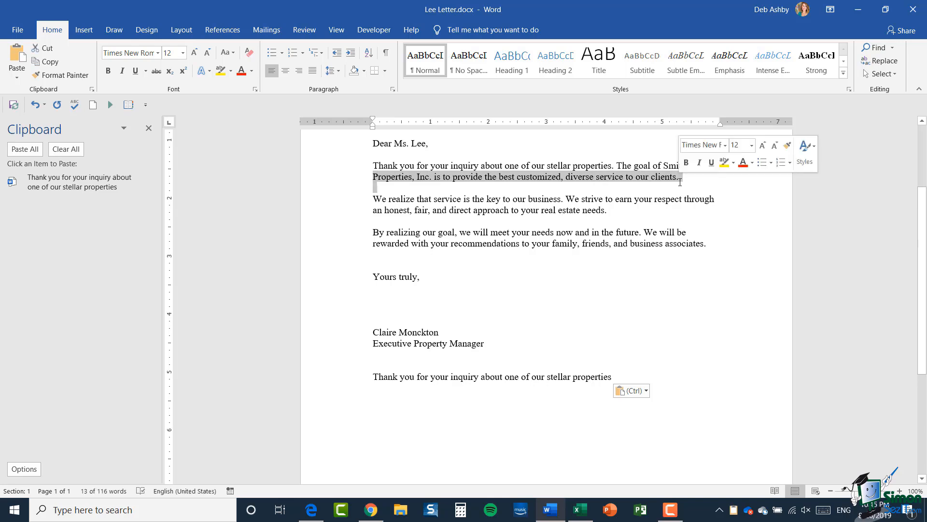
pyautogui.hotkey('ctrl', 'c')
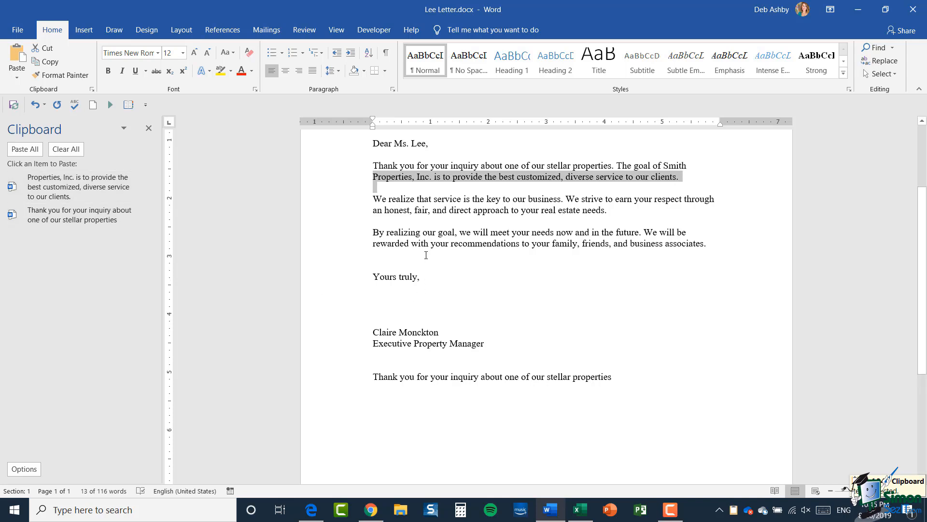
pyautogui.moveTo(373, 202); pyautogui.dragTo(566, 200)
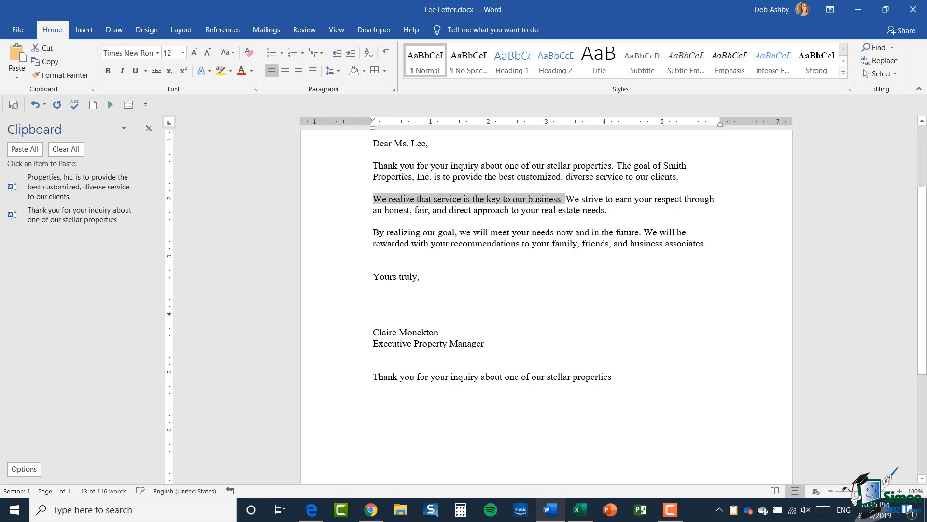
pyautogui.hotkey('ctrl', 'c')
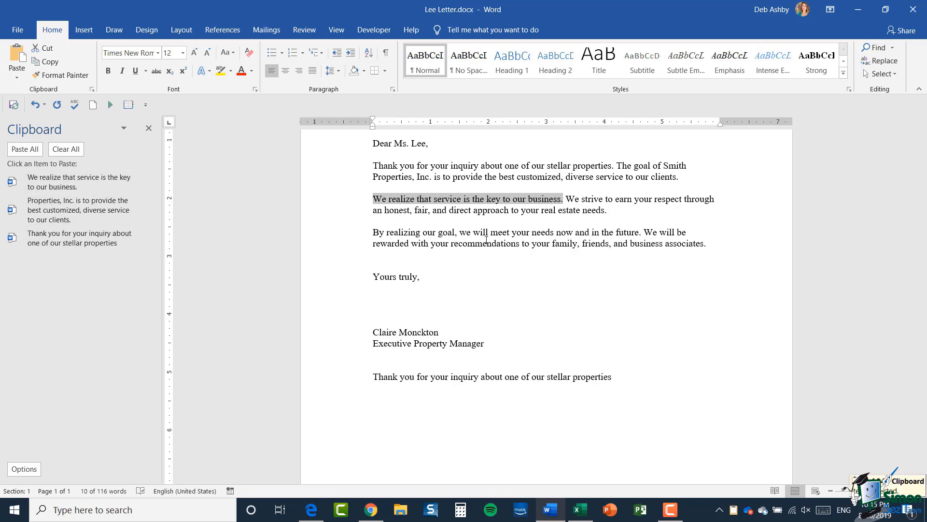
pyautogui.moveTo(372, 232); pyautogui.dragTo(640, 231)
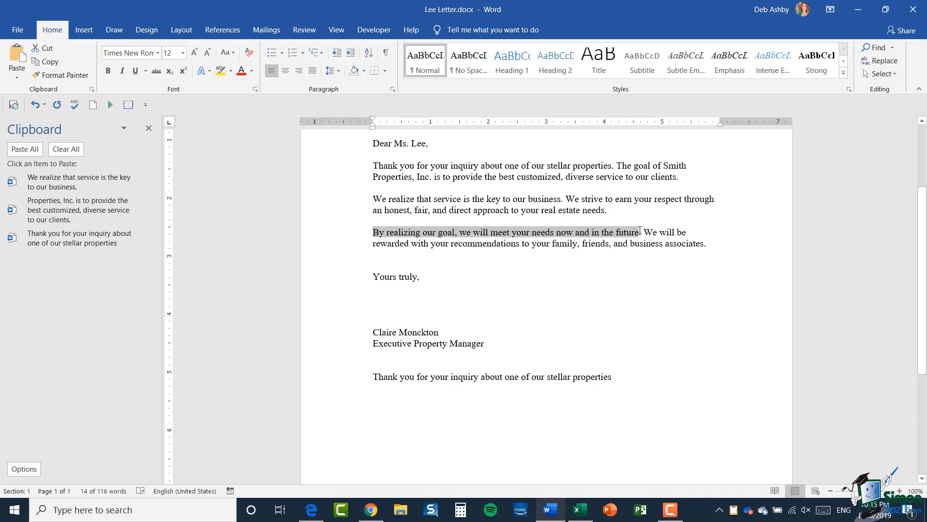
pyautogui.hotkey('ctrl', 'c')
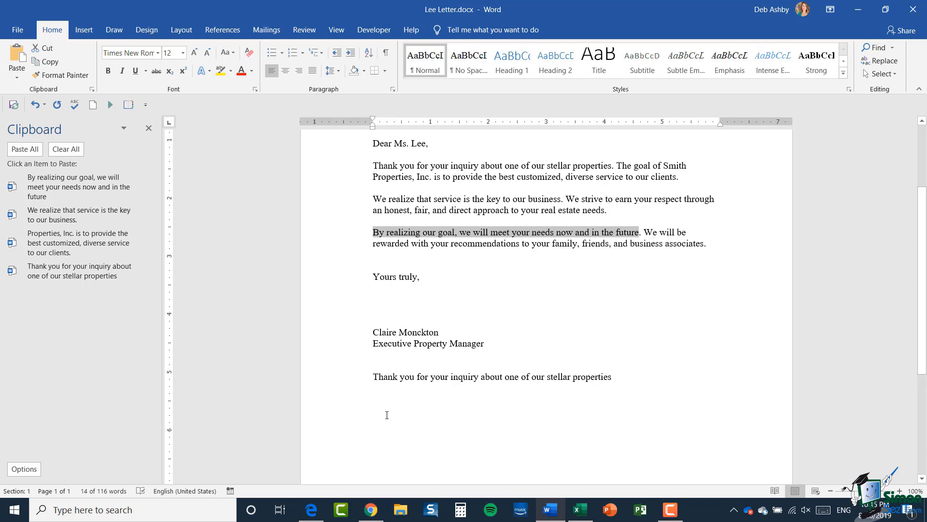
# Paste the stored 'Properties, Inc.' item on a new line after the thank-you line, then Clear All
pyautogui.click(619, 377)
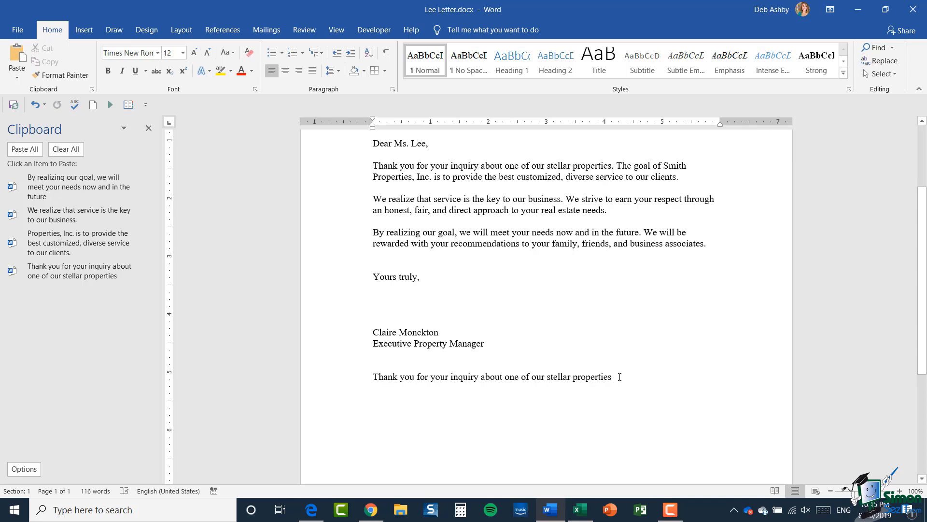
pyautogui.press('Return')
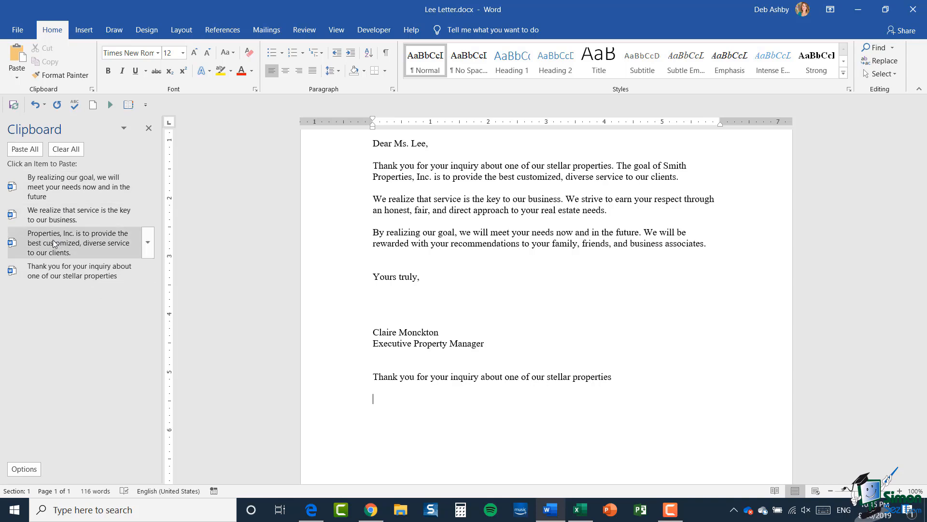
pyautogui.click(147, 243)
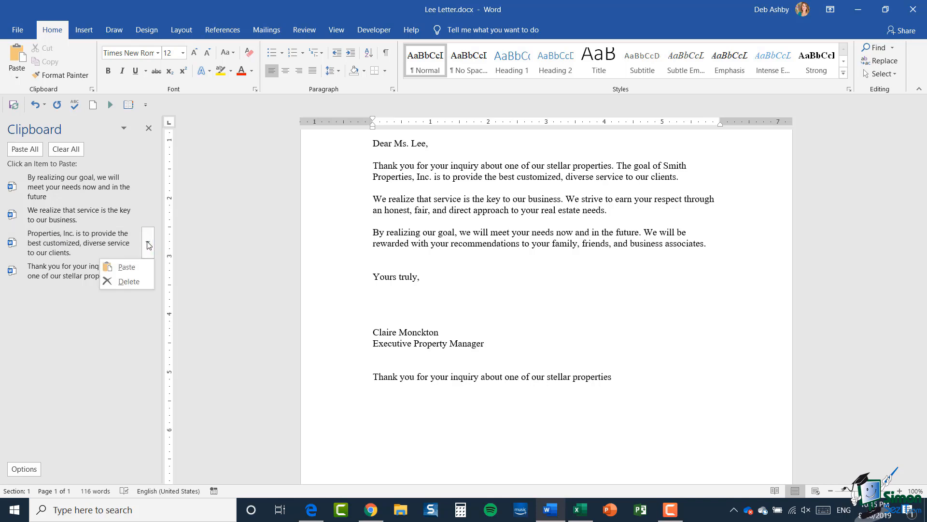
pyautogui.click(127, 267)
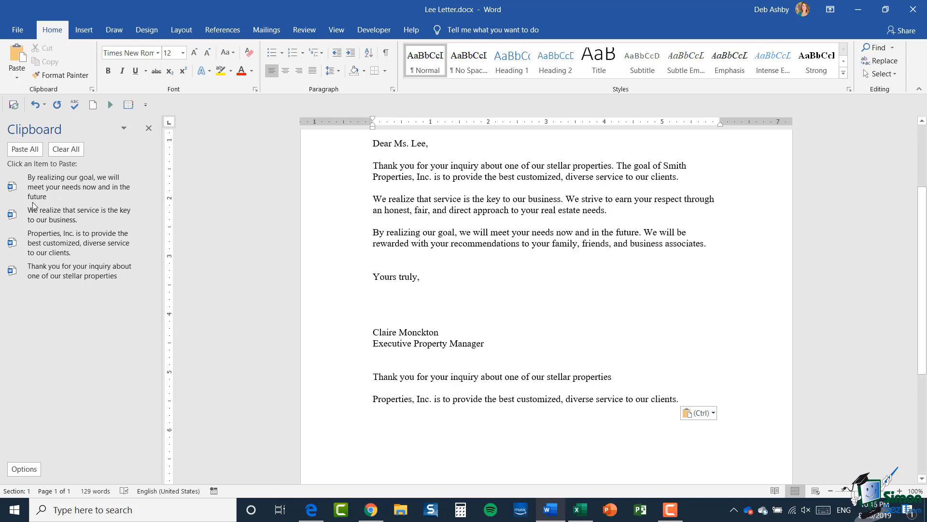
pyautogui.click(66, 149)
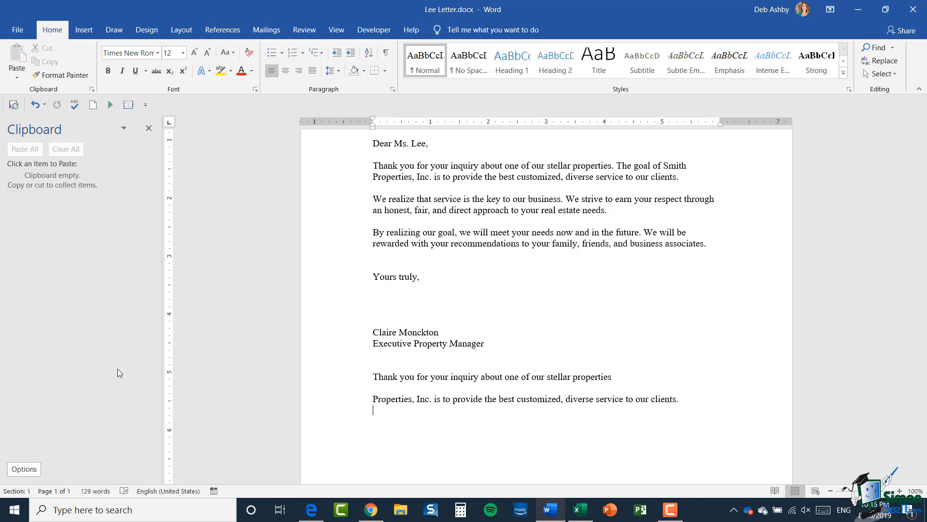
# Close the Clipboard pane, select the 'Thank you for your inquiry' paragraph and Ctrl-drag a copy
pyautogui.click(148, 128)
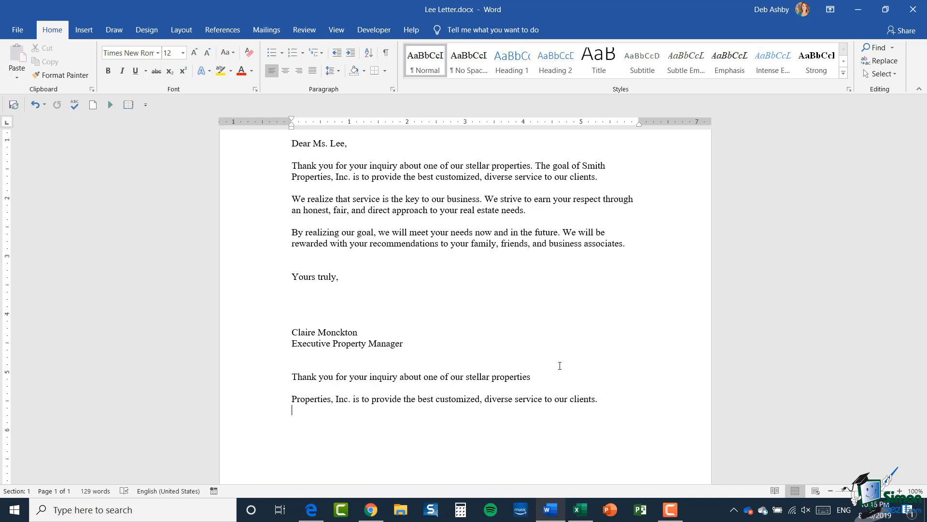
pyautogui.scroll(4, 559, 365)
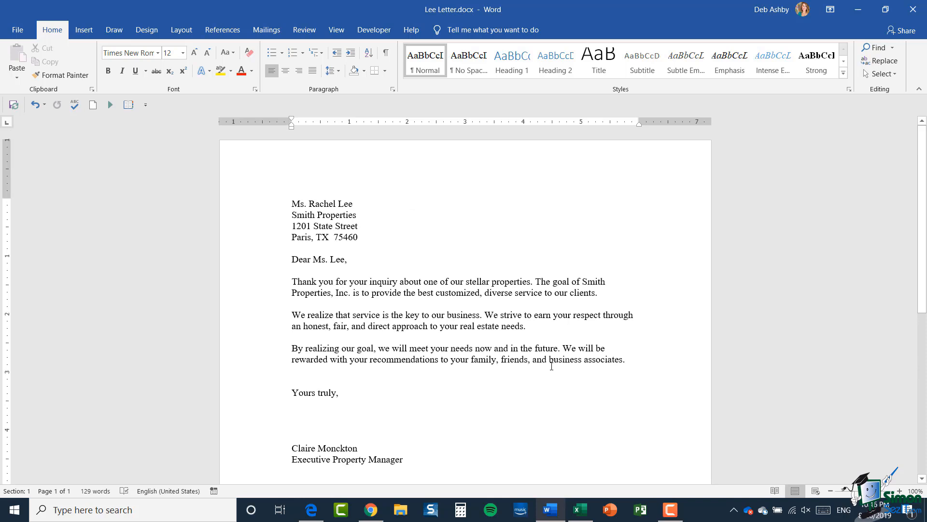
pyautogui.scroll(-1, 530, 353)
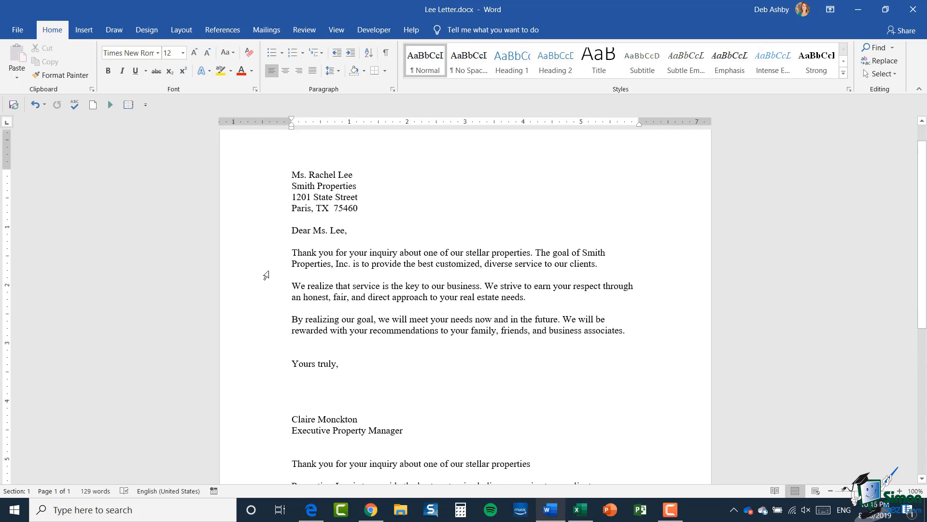
pyautogui.moveTo(279, 256); pyautogui.dragTo(280, 267)
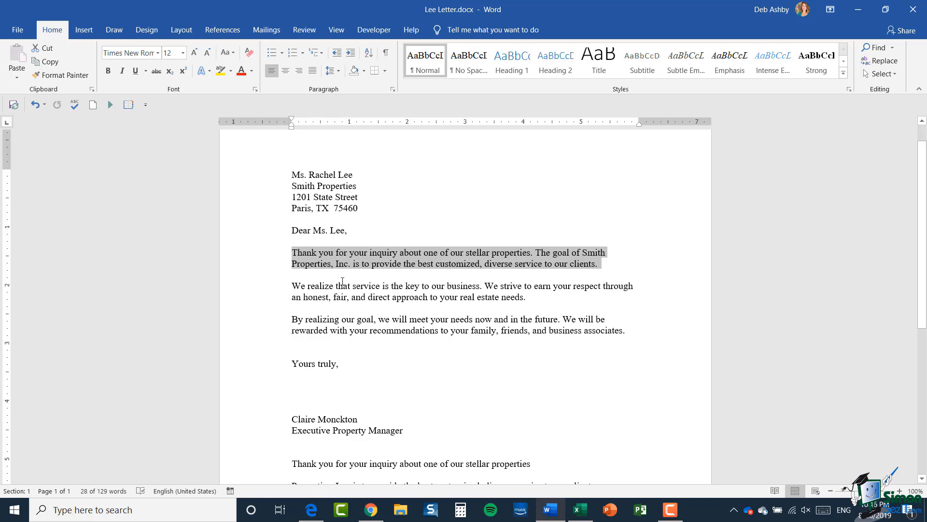
pyautogui.moveTo(346, 258); pyautogui.dragTo(312, 355)
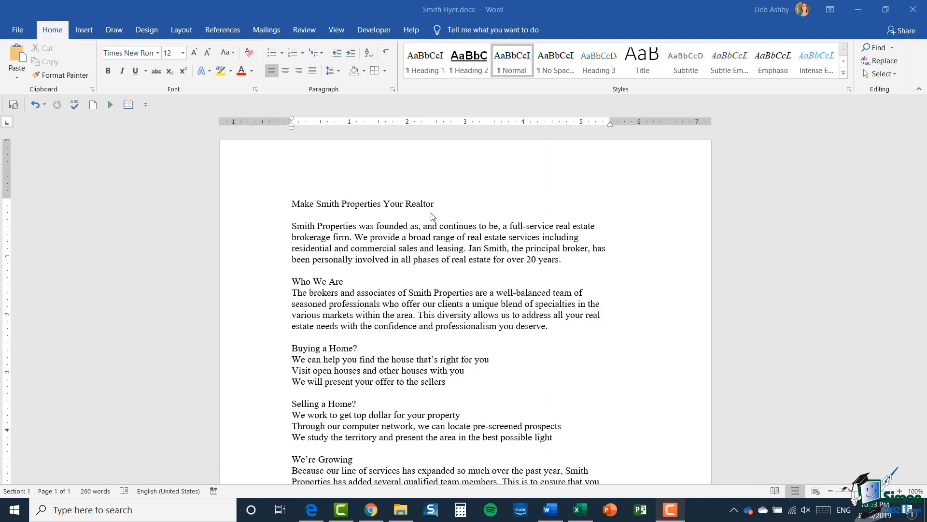
# Apply Britannic Bold to the title 'Make Smith Properties Your Realtor'
pyautogui.click(269, 209)
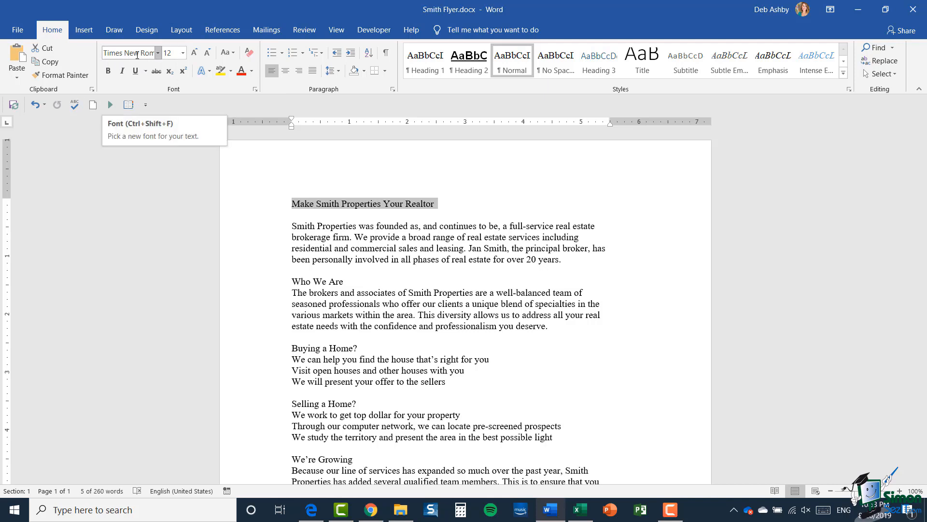
pyautogui.click(159, 53)
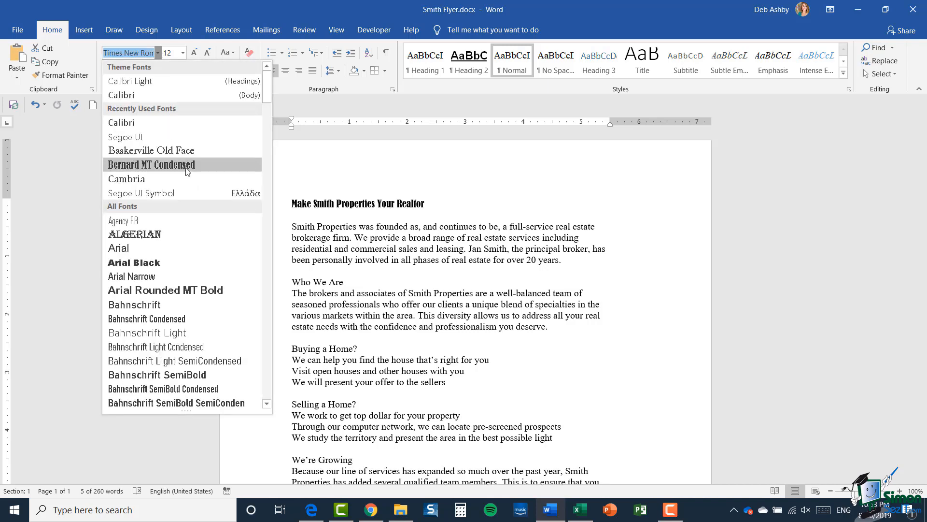
pyautogui.scroll(-4, 182, 170)
pyautogui.scroll(4, 187, 170)
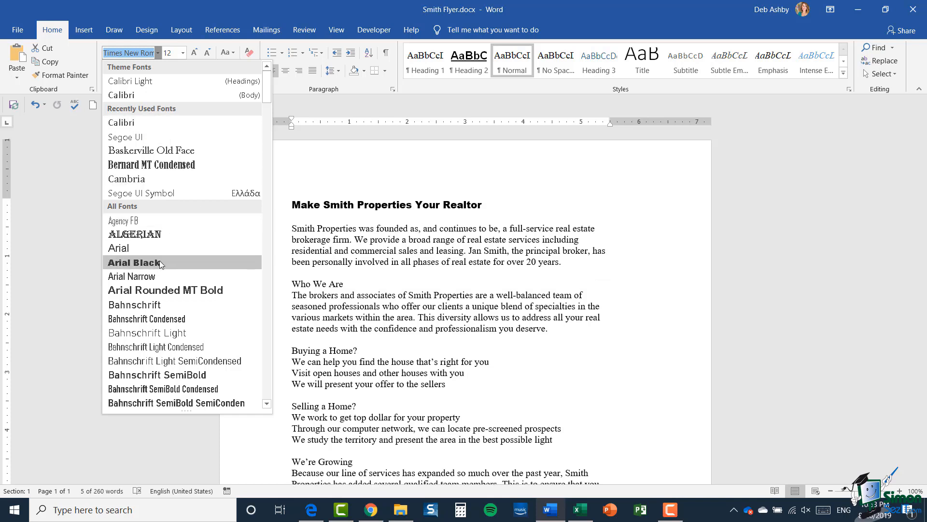
pyautogui.scroll(-7, 211, 248)
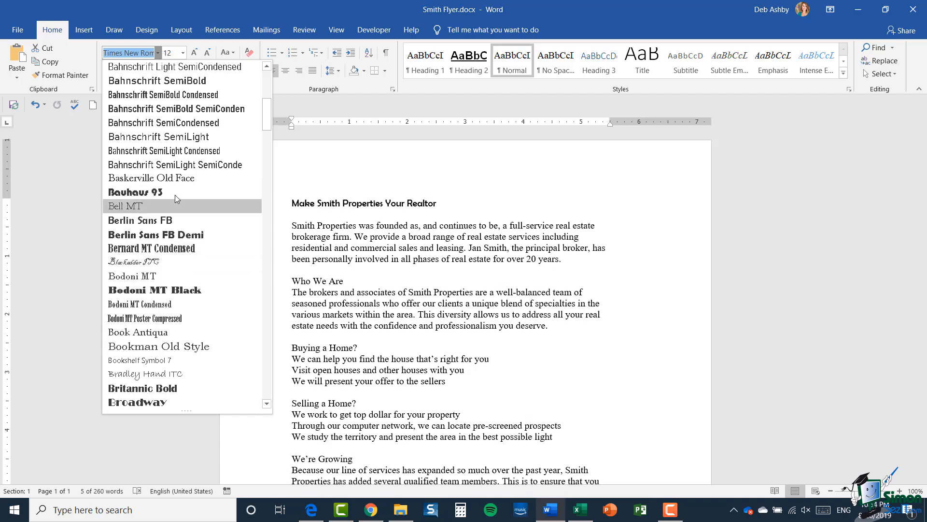
pyautogui.scroll(-3, 159, 273)
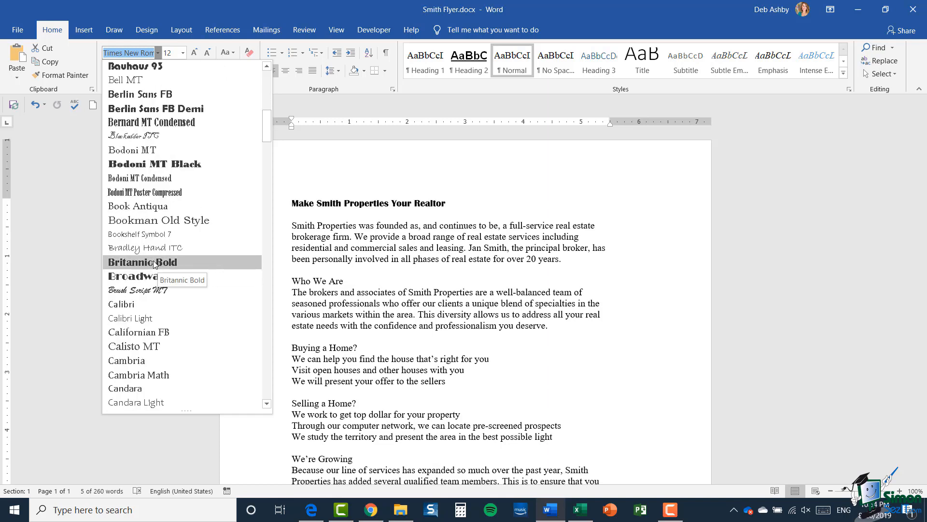
pyautogui.click(198, 262)
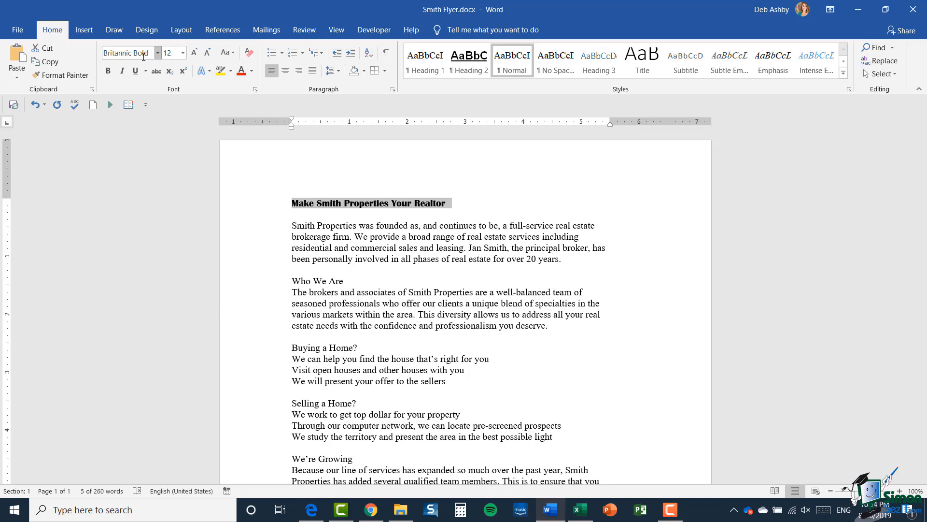
# Size the title at 36 pt, try a typed 15 pt, then return to 36 pt
pyautogui.click(183, 53)
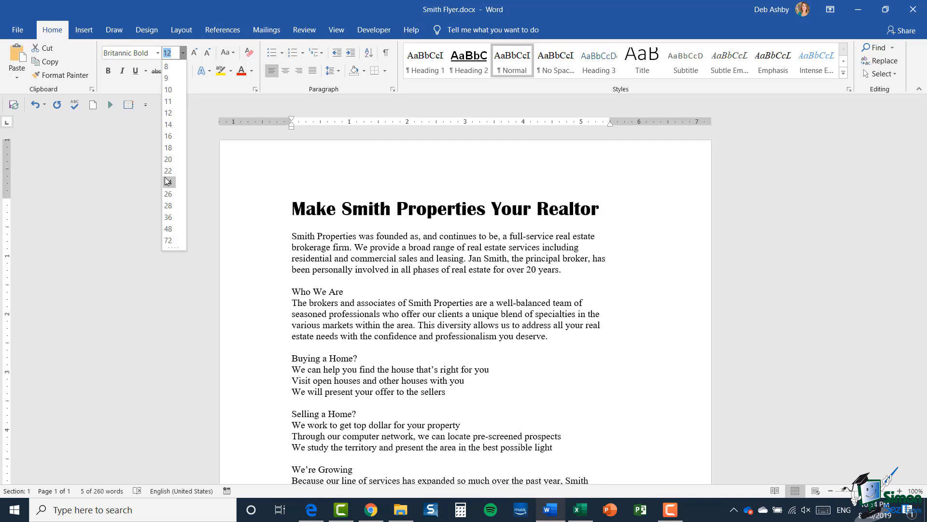
pyautogui.click(168, 218)
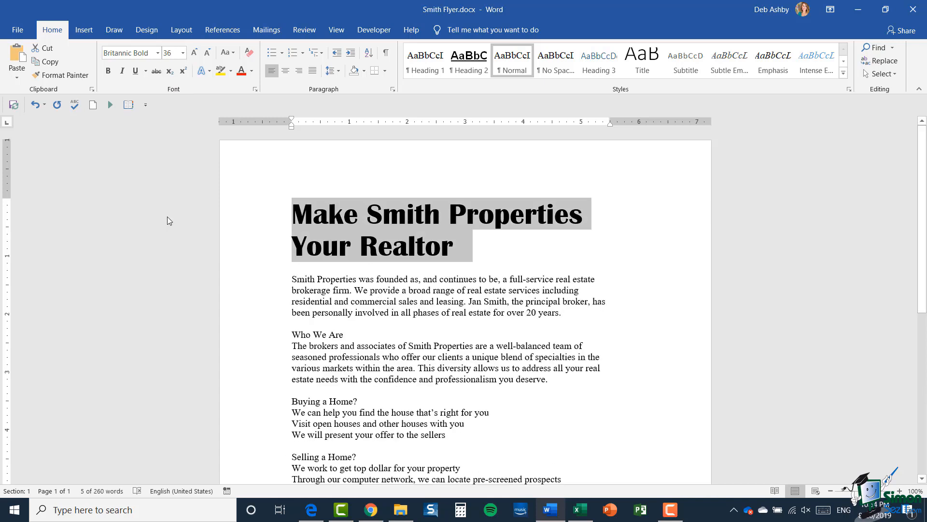
pyautogui.click(184, 54)
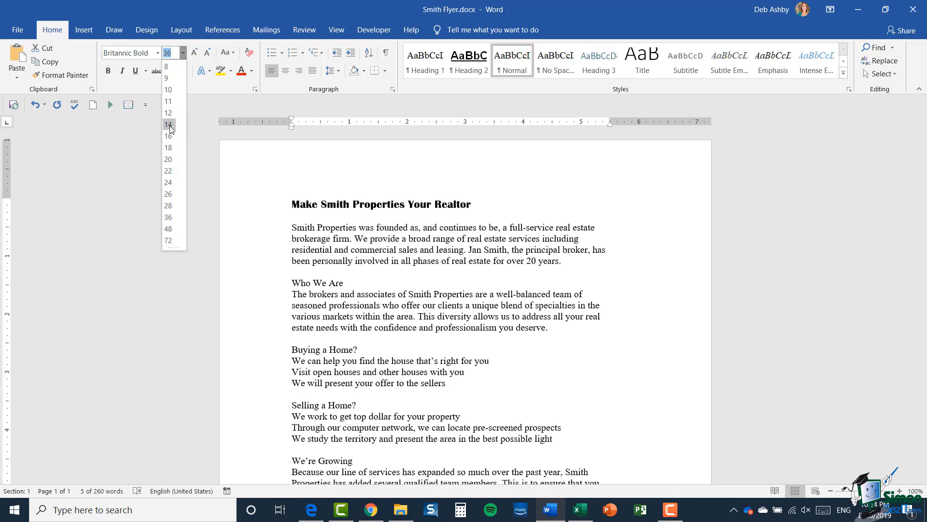
pyautogui.click(165, 55)
pyautogui.write('15')
pyautogui.press('Return')
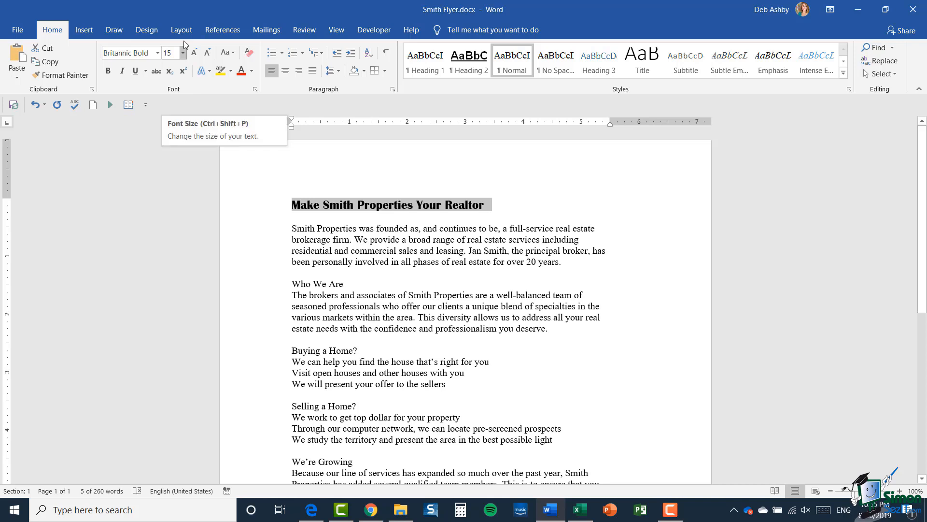
pyautogui.click(183, 53)
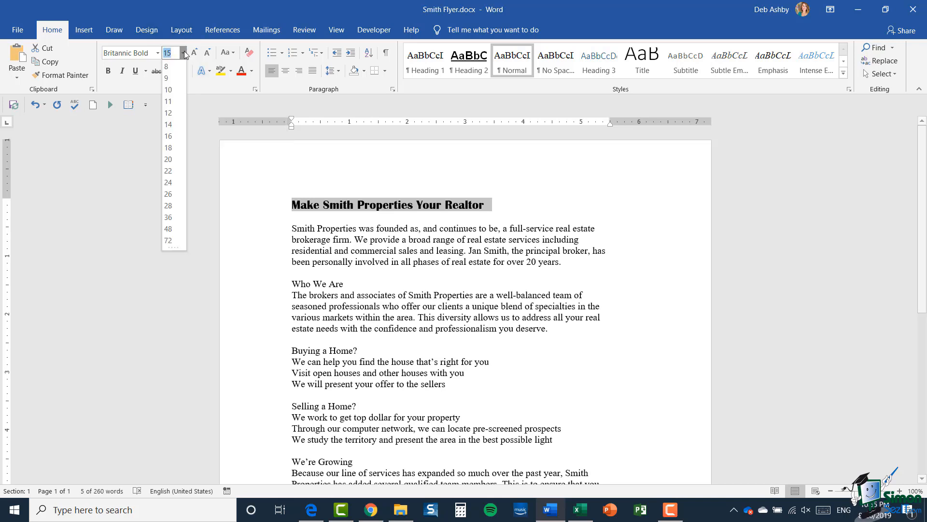
pyautogui.click(171, 217)
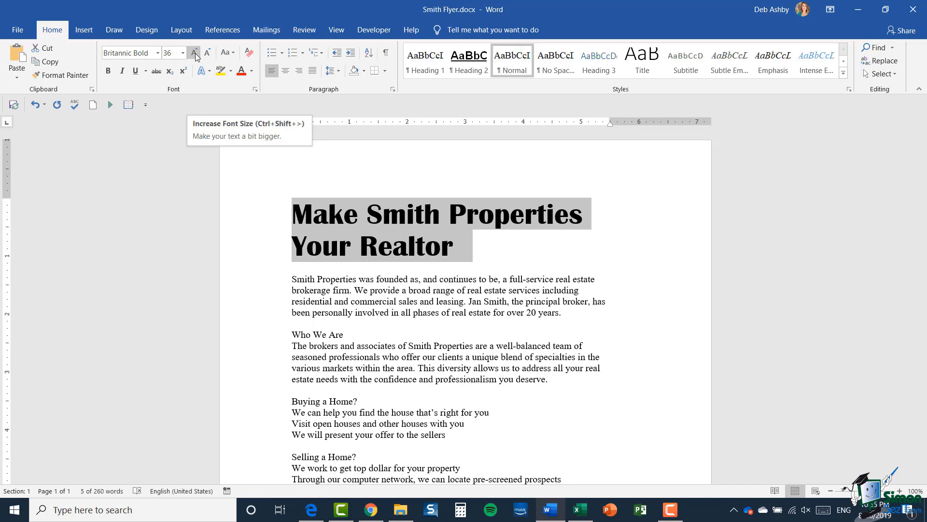
# Enlarge the title twice with Grow Font, then reduce it with Shrink Font
pyautogui.click(195, 54)
pyautogui.click(195, 54)
pyautogui.click(195, 55)
pyautogui.click(195, 54)
pyautogui.click(195, 54)
pyautogui.click(196, 54)
pyautogui.click(195, 54)
pyautogui.click(196, 54)
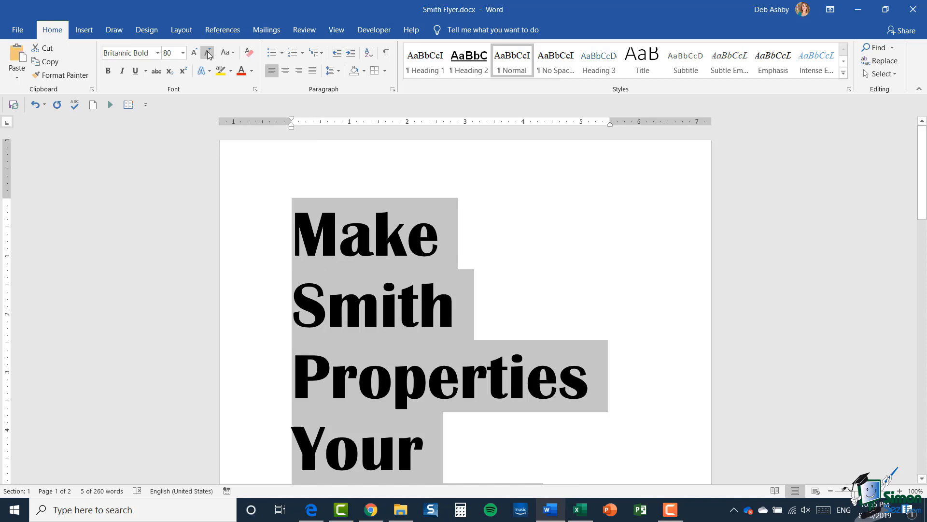
pyautogui.click(208, 54)
pyautogui.click(208, 54)
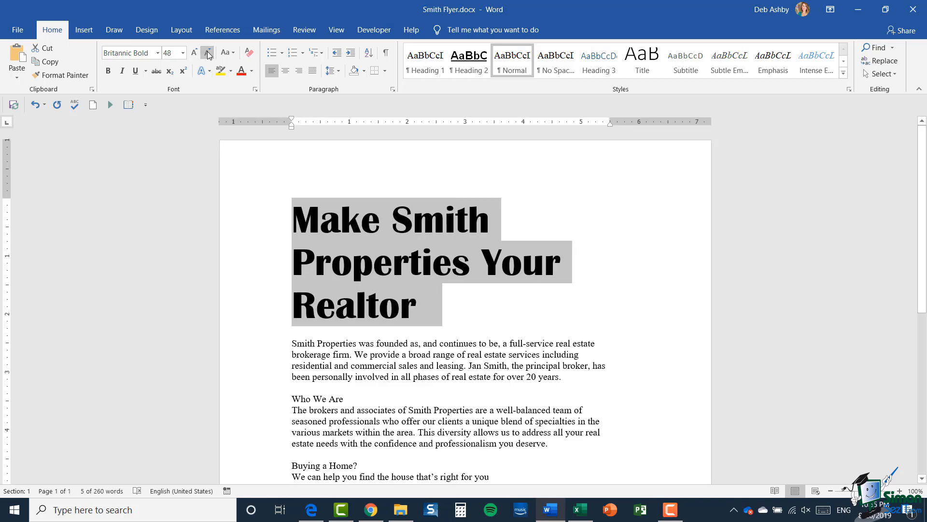
pyautogui.click(208, 55)
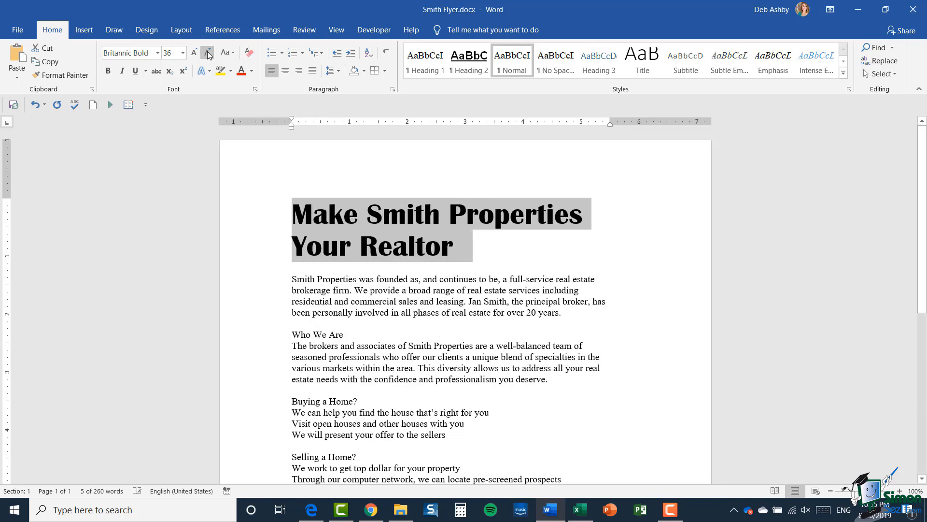
pyautogui.click(233, 54)
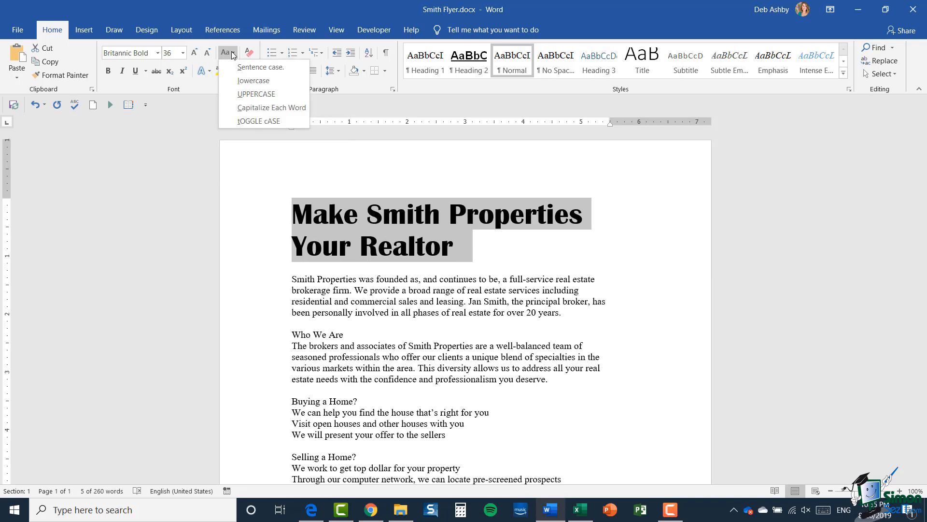
pyautogui.click(265, 96)
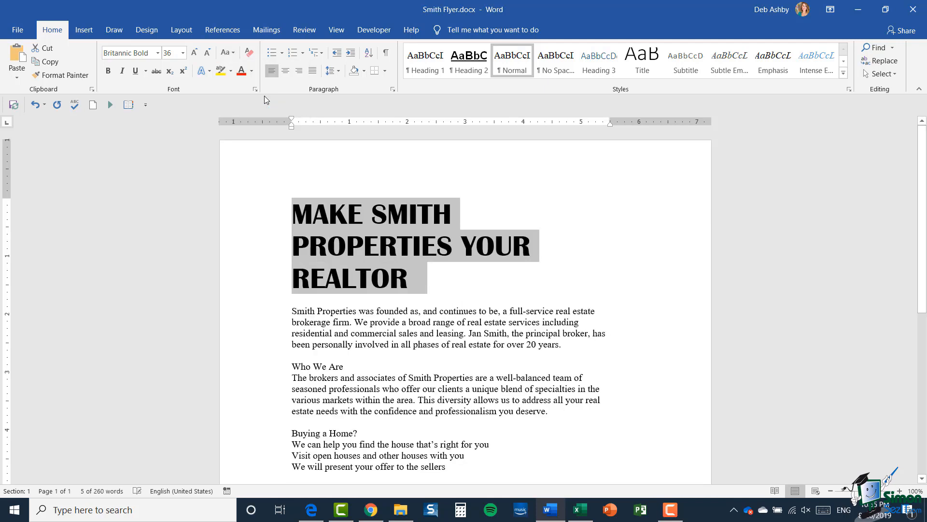
pyautogui.click(228, 53)
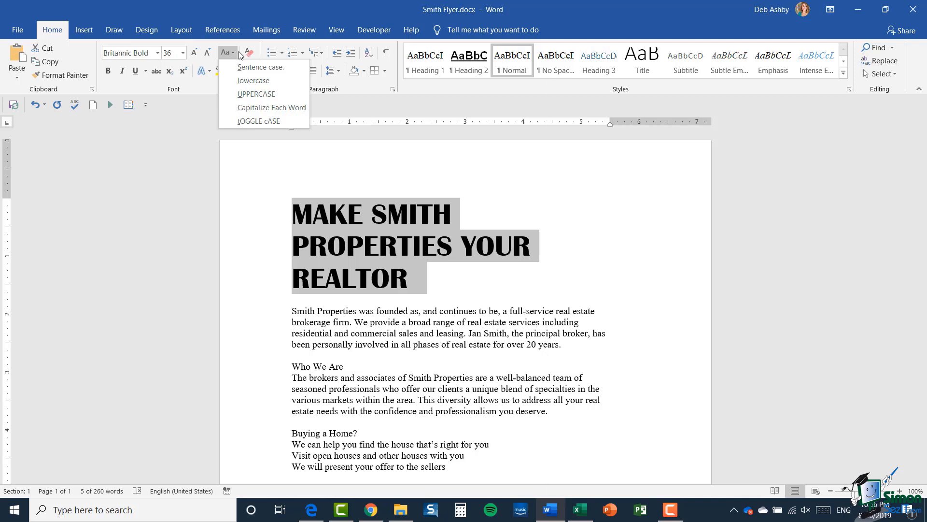
pyautogui.click(260, 108)
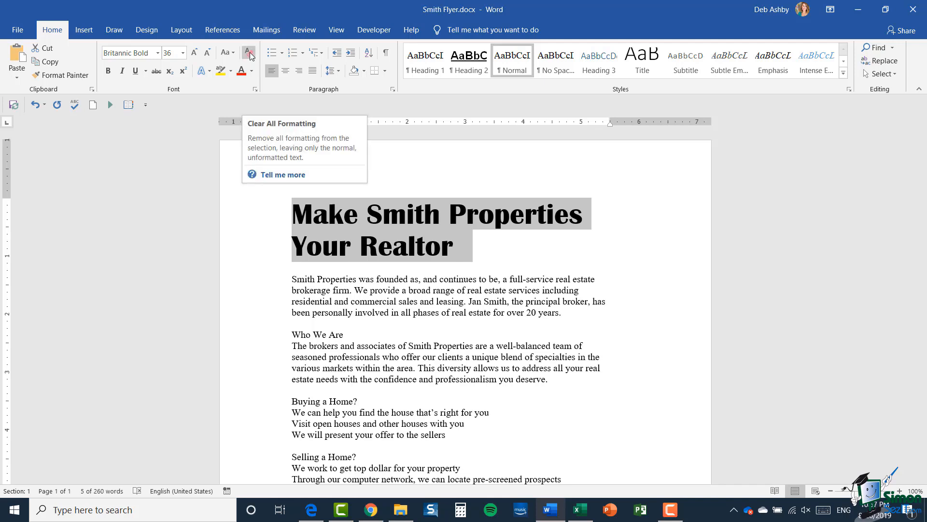
pyautogui.click(123, 71)
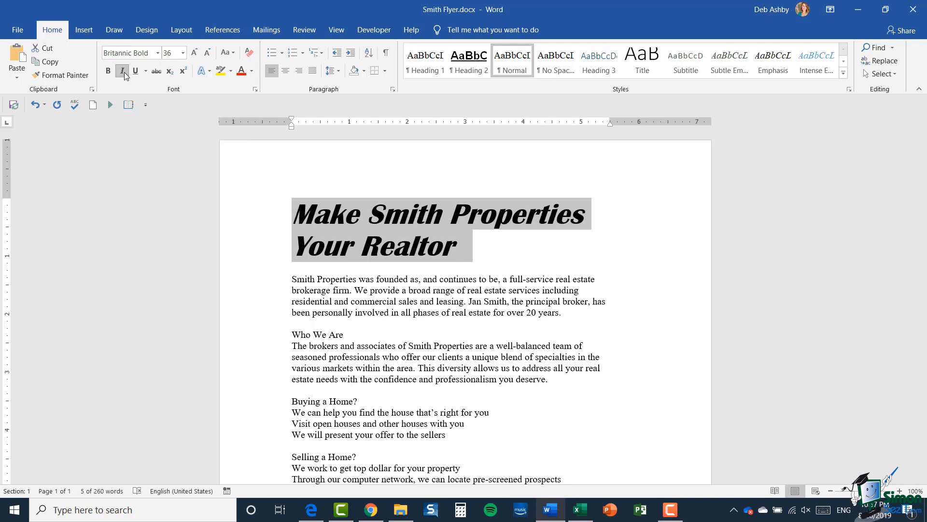
pyautogui.click(123, 72)
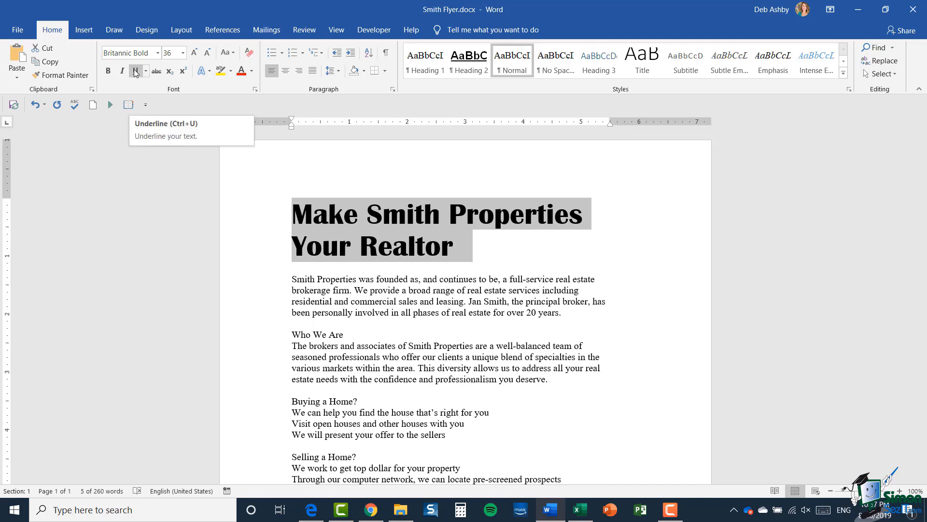
pyautogui.click(136, 73)
pyautogui.click(135, 73)
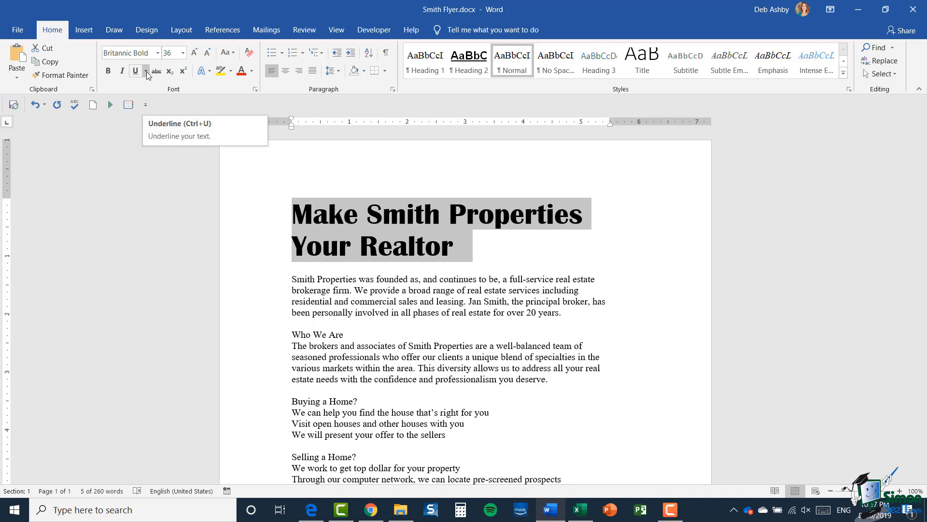
pyautogui.click(147, 71)
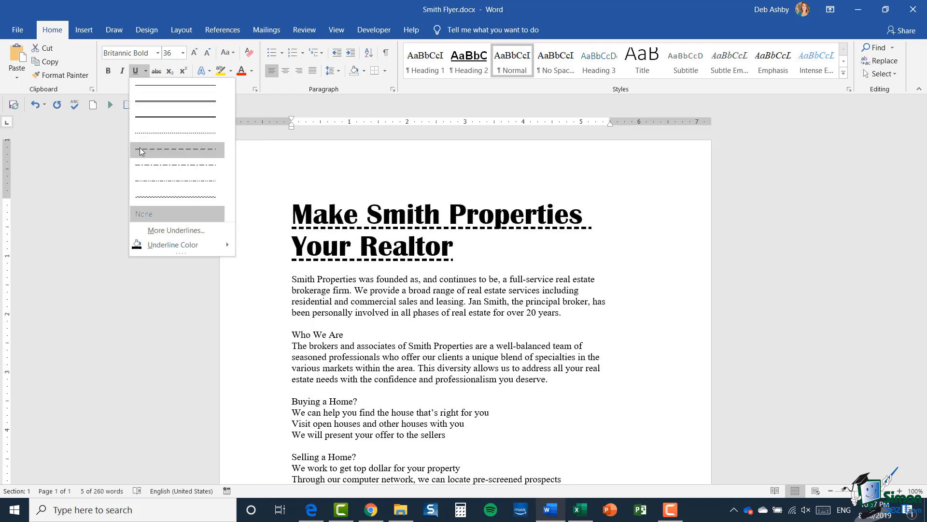
pyautogui.click(136, 71)
pyautogui.click(135, 71)
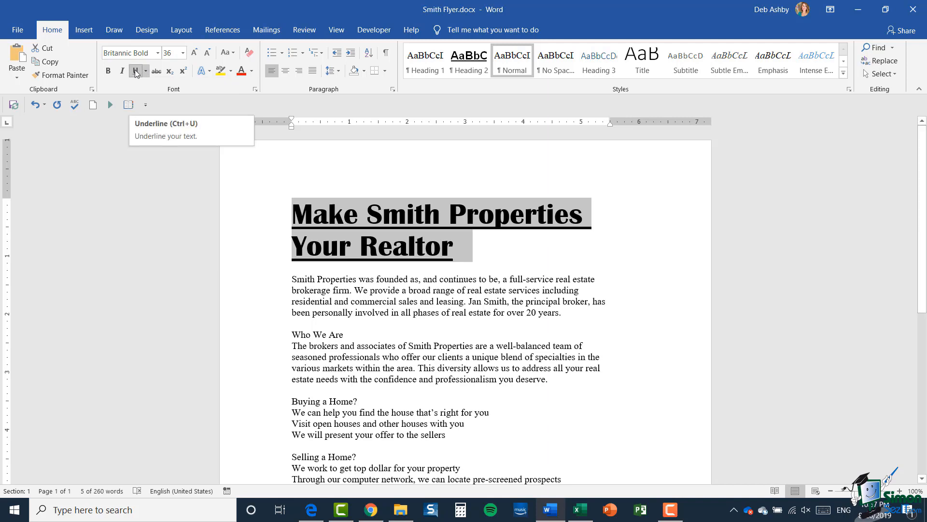
pyautogui.click(136, 72)
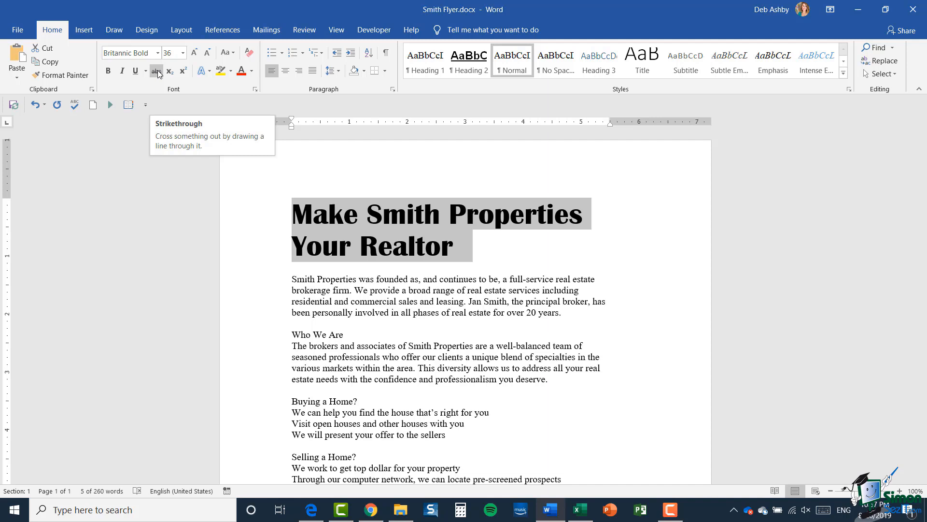
pyautogui.click(157, 72)
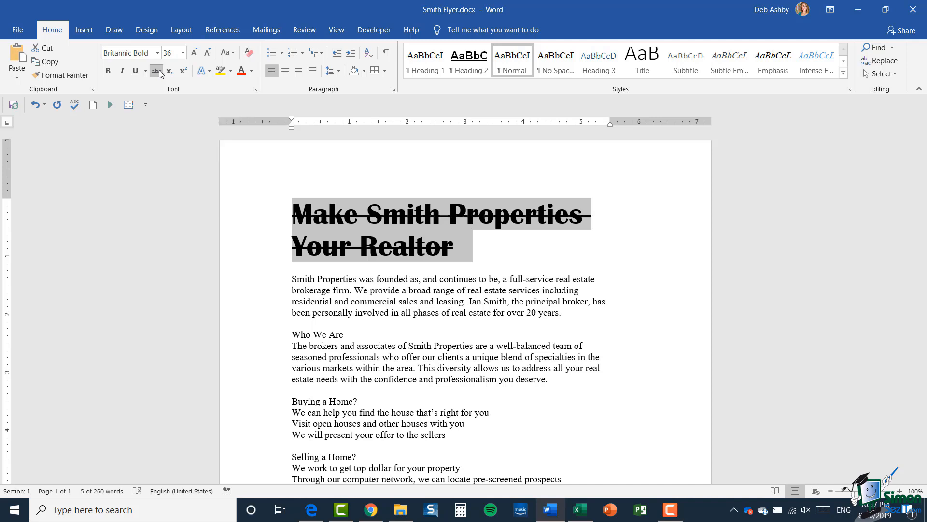
pyautogui.click(157, 72)
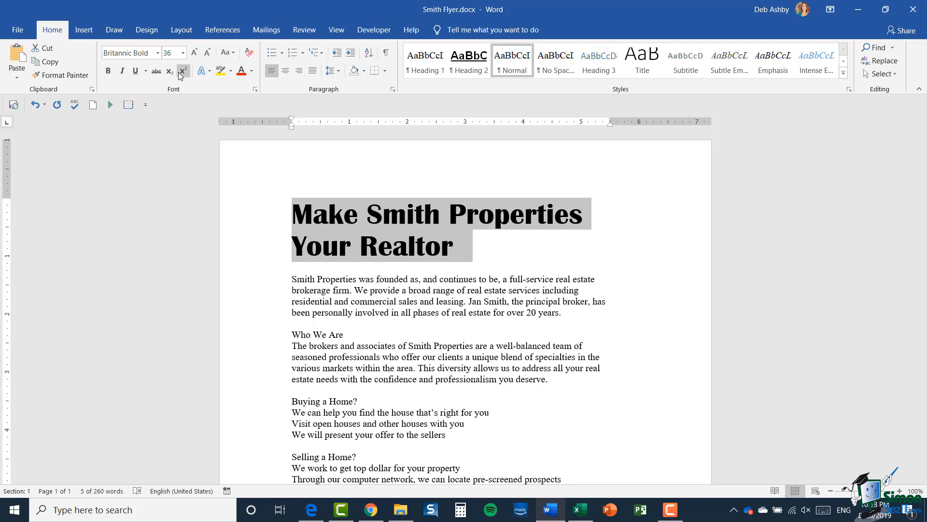
# Give the heading the Fill: Orange, Accent color 2; Outline: Orange text effect, then browse the Outline, Reflection and Glow options
pyautogui.click(210, 71)
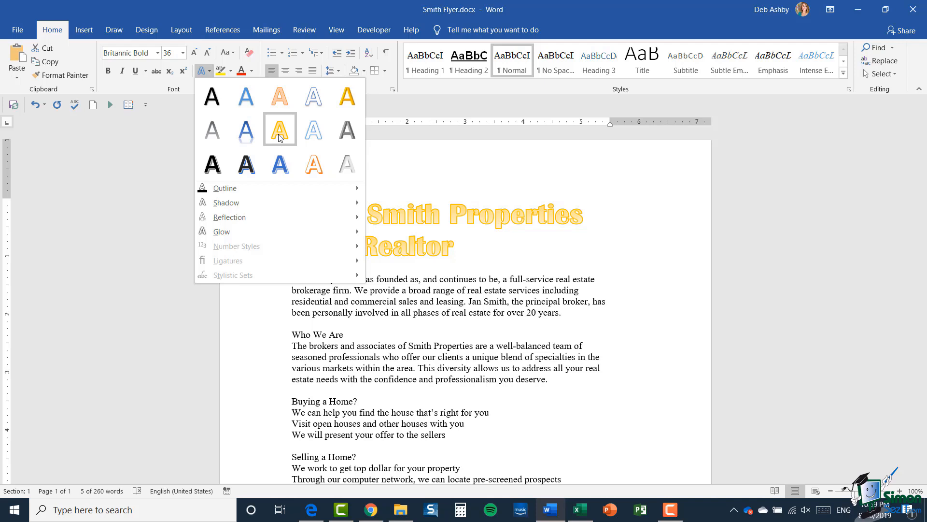
pyautogui.click(285, 105)
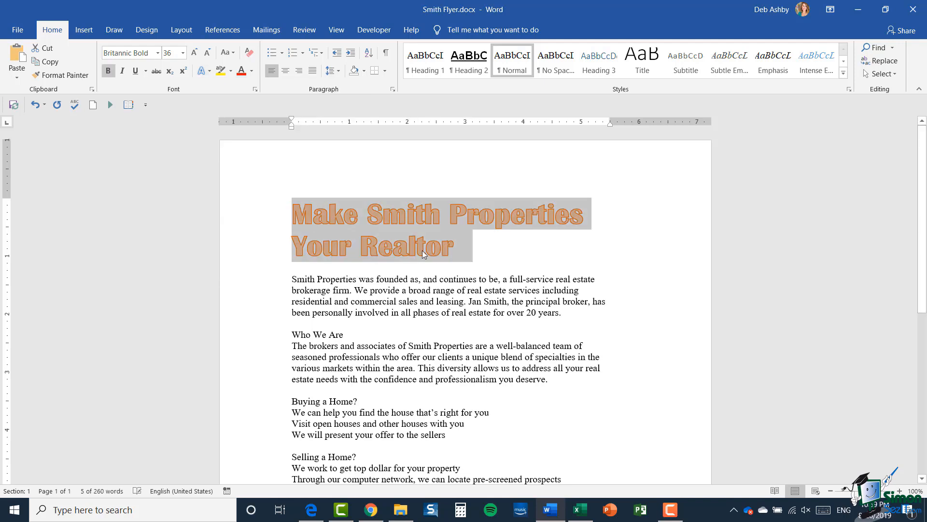
pyautogui.click(203, 71)
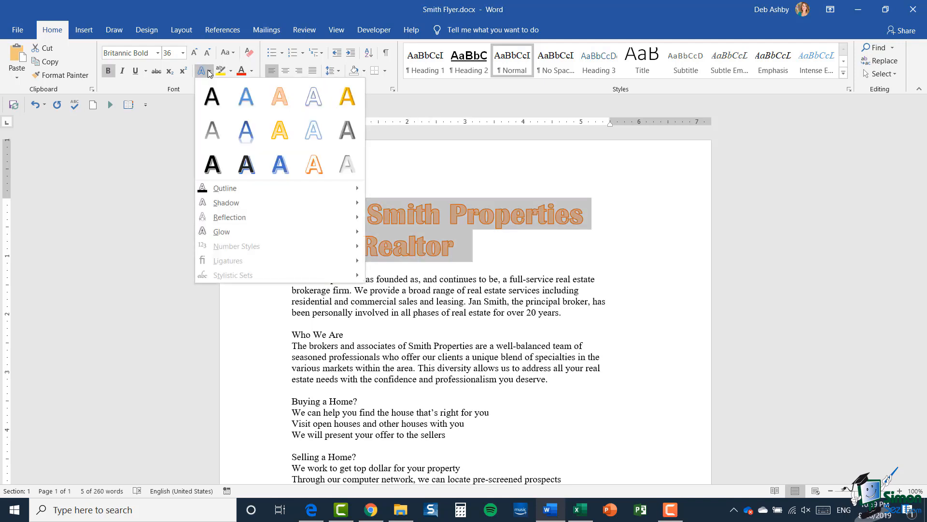
pyautogui.moveTo(212, 192)
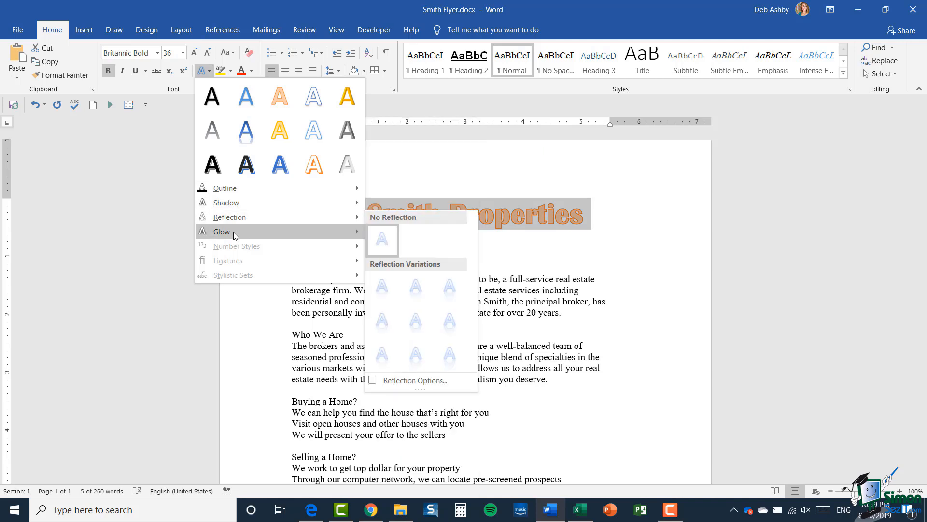
pyautogui.moveTo(235, 234)
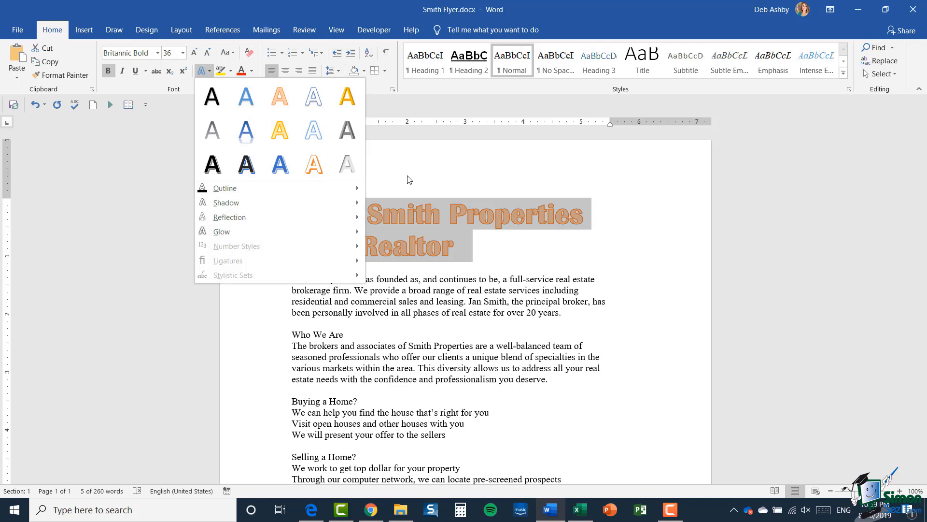
pyautogui.click(231, 74)
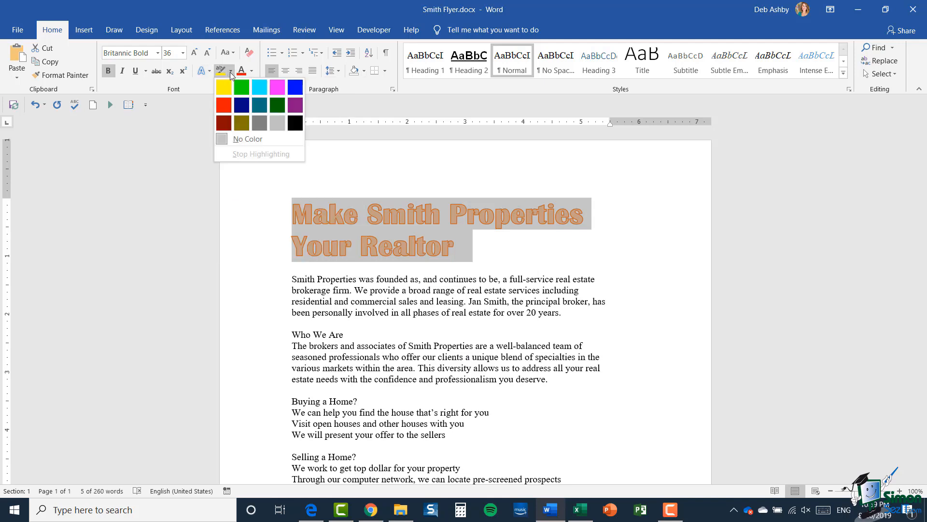
# Highlight 'We provide a broad range' in the first paragraph in yellow
pyautogui.click(382, 282)
pyautogui.click(382, 280)
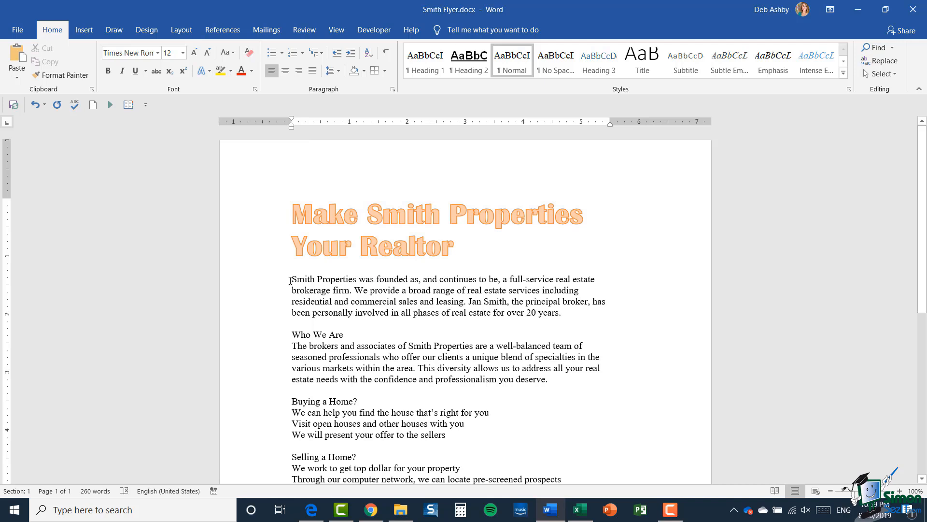
pyautogui.moveTo(355, 290); pyautogui.dragTo(447, 290)
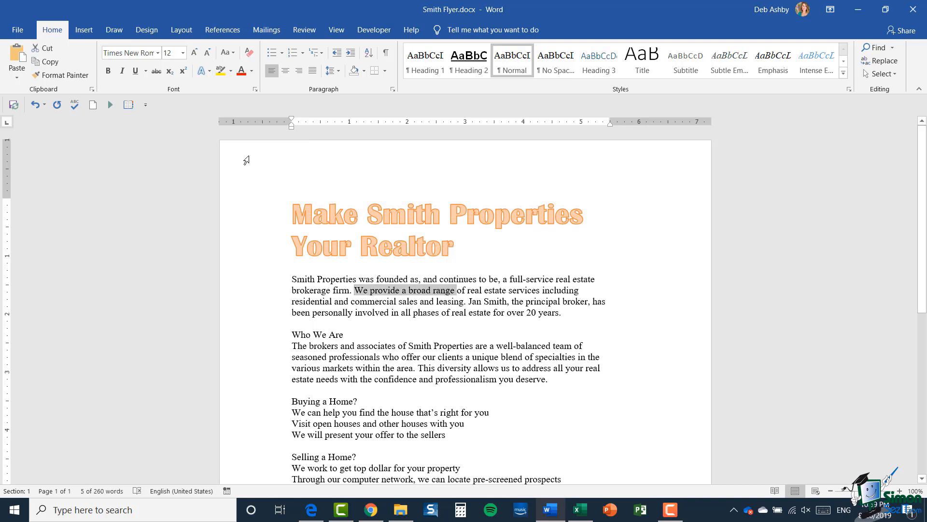
pyautogui.click(231, 71)
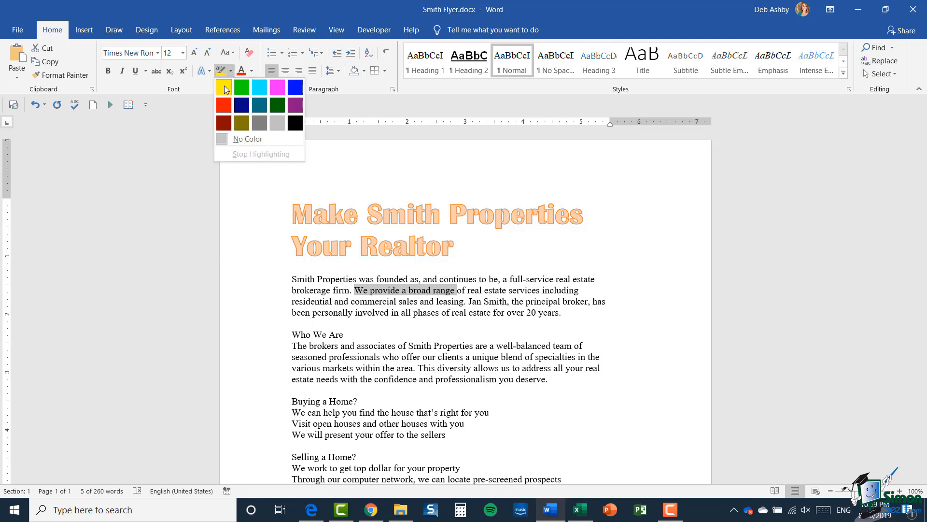
pyautogui.click(223, 87)
pyautogui.press('Right')
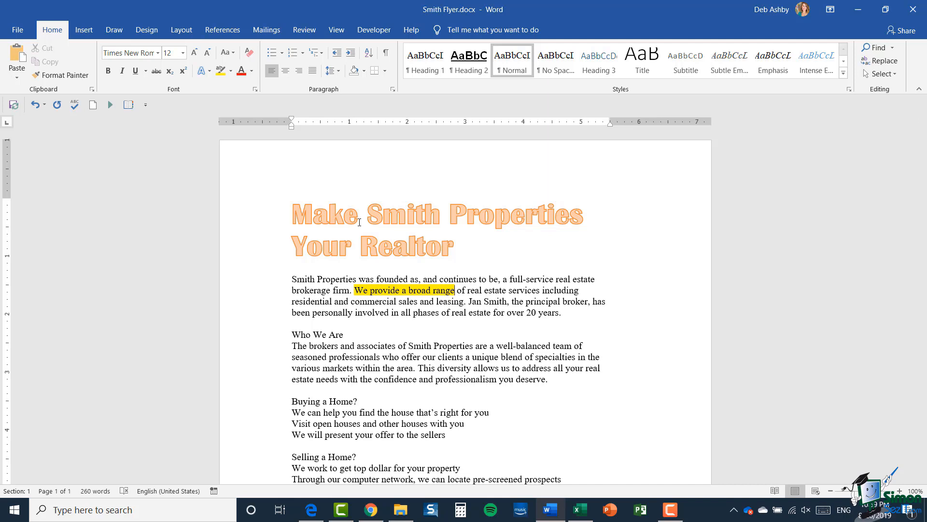
# Select the 'Who We Are' line and dismiss the Font Color palette without changing anything
pyautogui.click(278, 334)
pyautogui.click(253, 71)
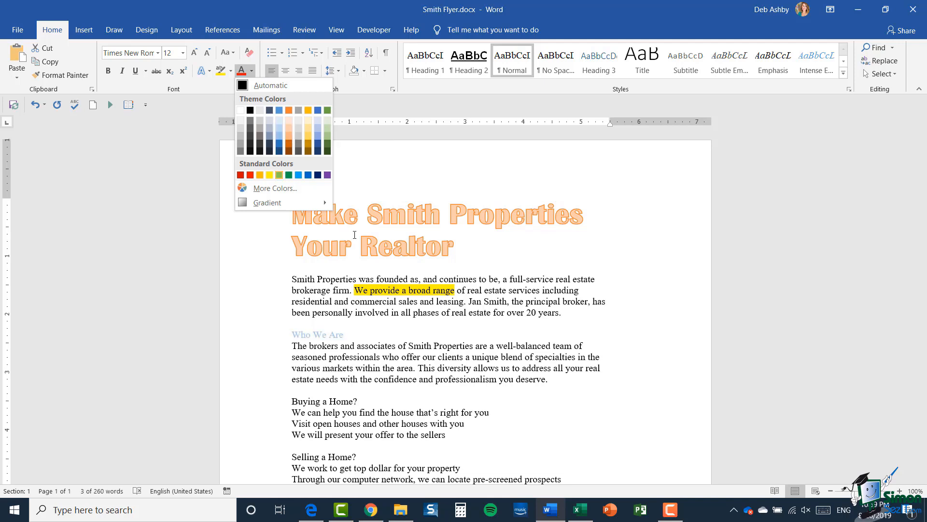
pyautogui.click(530, 281)
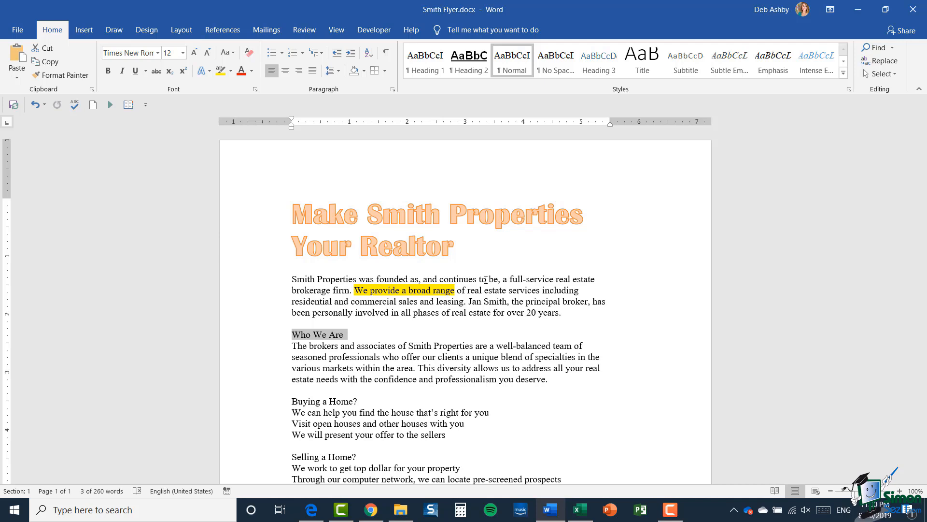
# In the Font dialog for 'Who We Are', try a single underline, reset it to (none), then view Advanced settings
pyautogui.click(255, 90)
pyautogui.moveTo(209, 132); pyautogui.dragTo(674, 87)
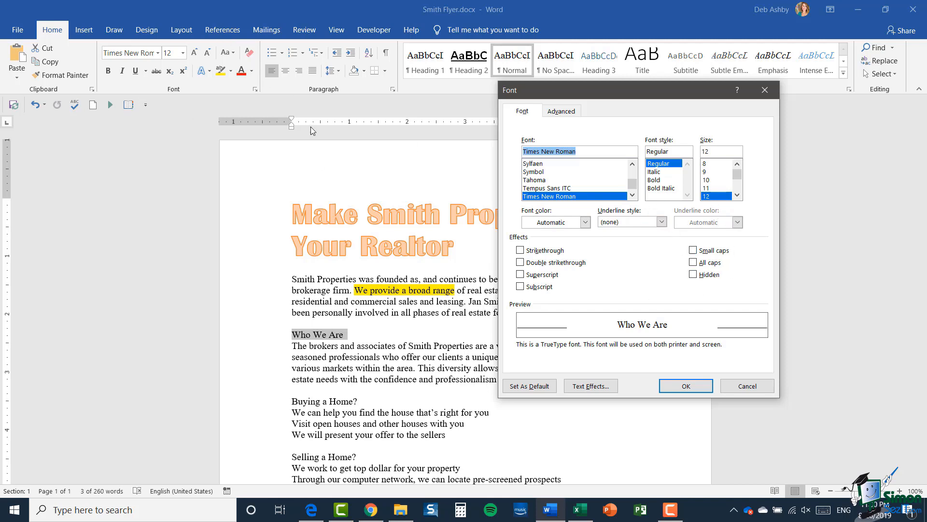
pyautogui.click(661, 221)
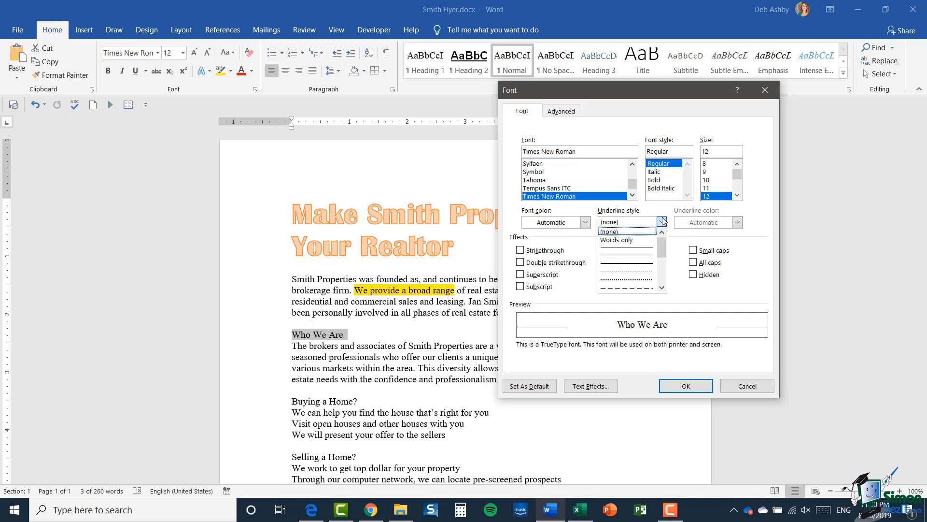
pyautogui.click(627, 248)
pyautogui.click(738, 222)
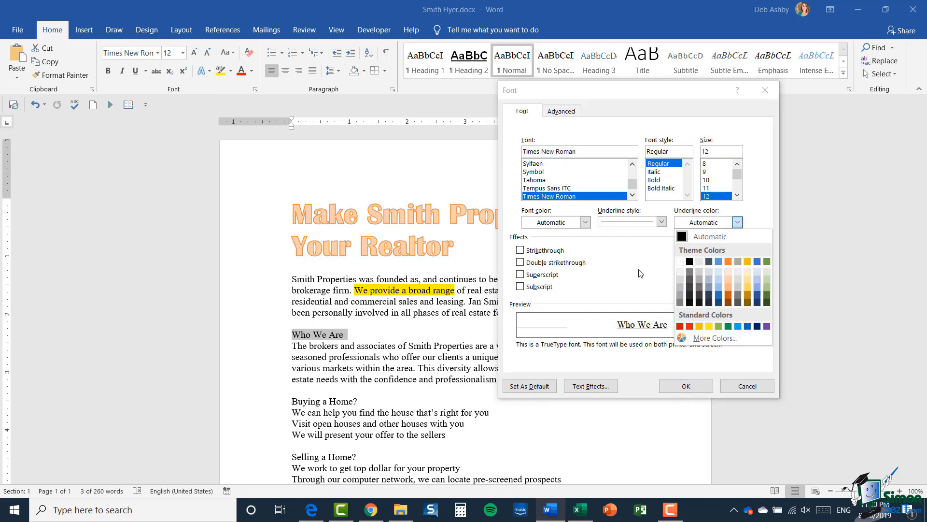
pyautogui.click(661, 221)
pyautogui.click(662, 222)
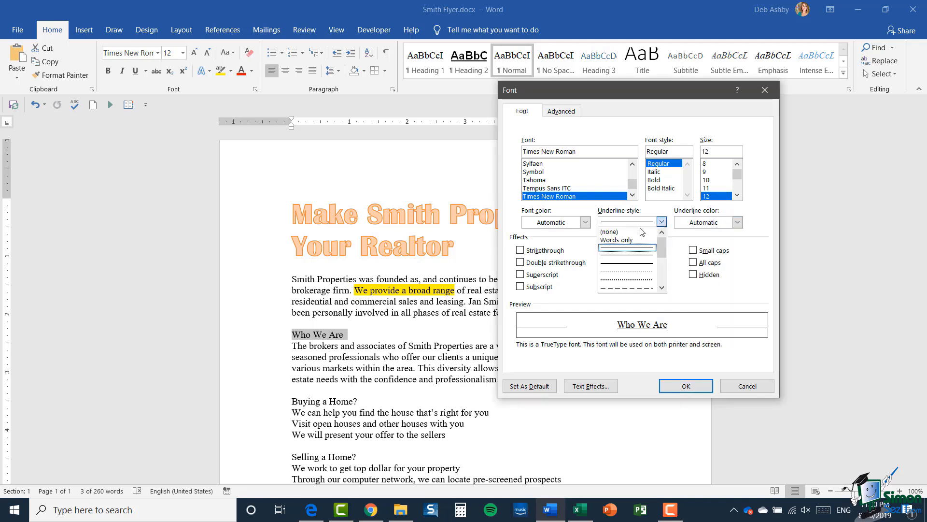
pyautogui.click(627, 230)
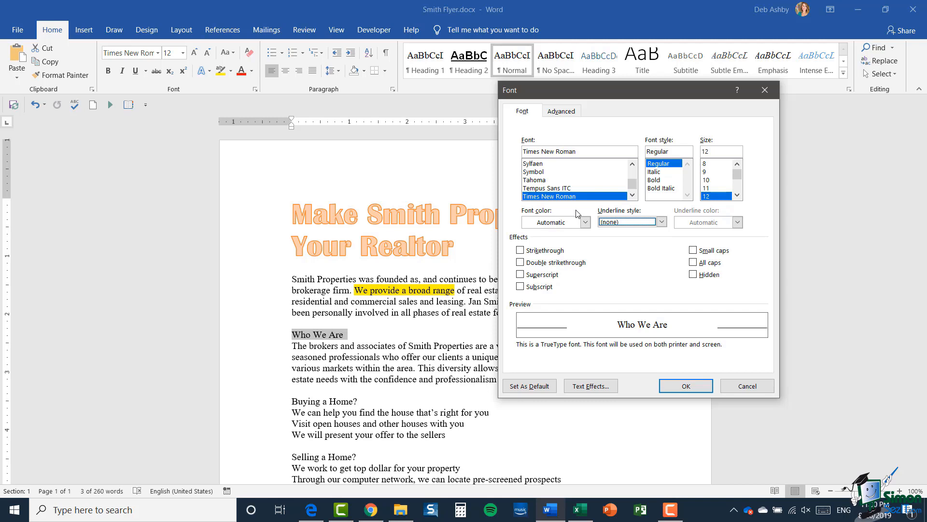
pyautogui.click(565, 112)
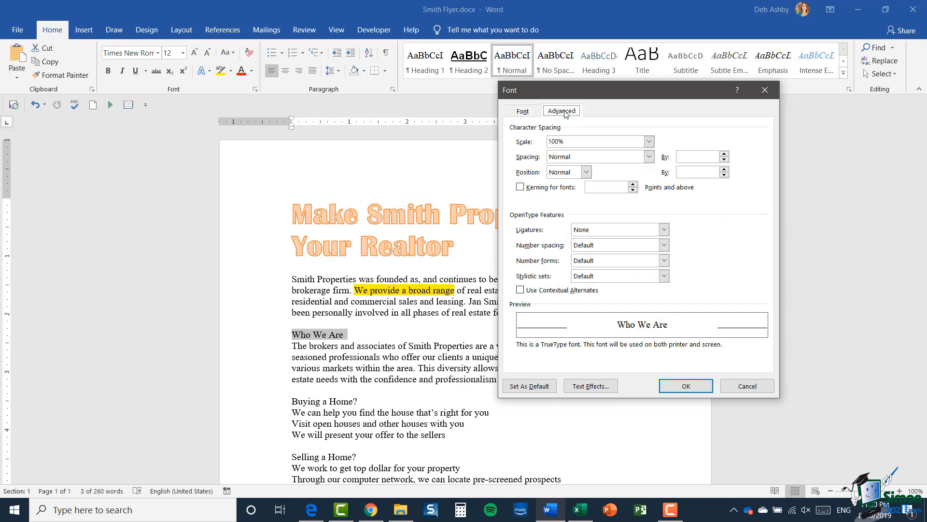
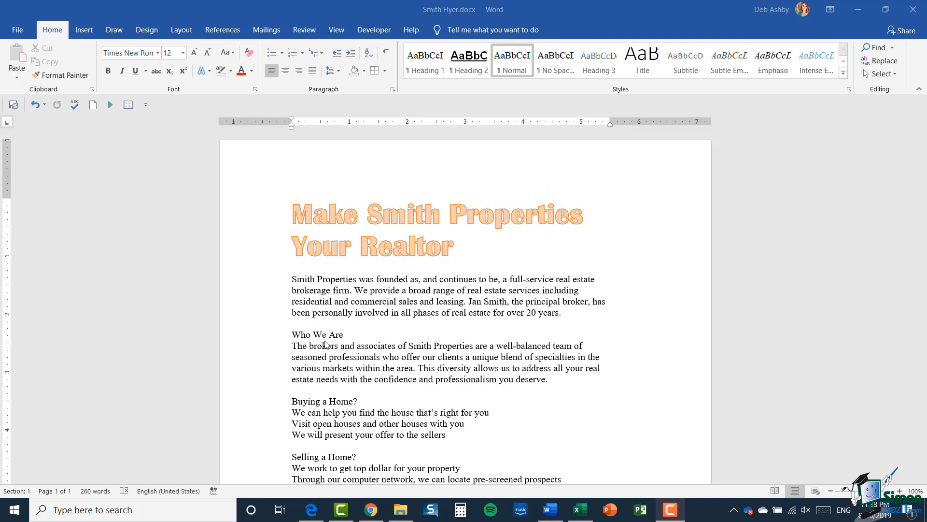
# Select the 'Who We Are' heading text in the flyer
pyautogui.click(290, 338)
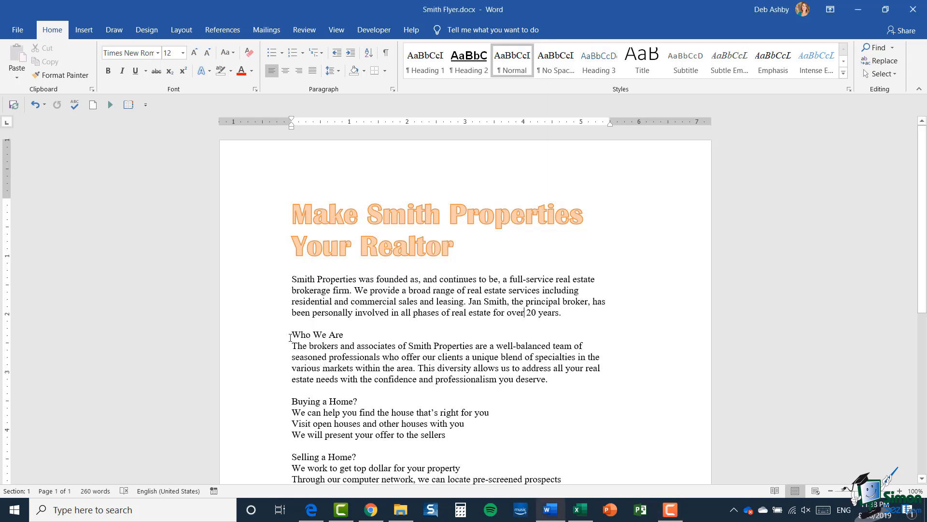
pyautogui.moveTo(293, 336); pyautogui.dragTo(347, 335)
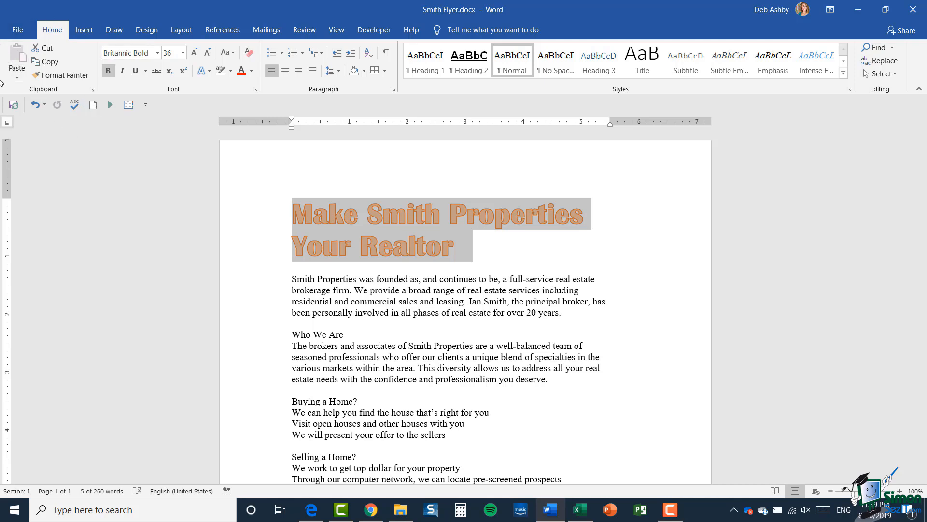
# Copy the title's orange-outlined Britannic Bold formatting onto 'Who We Are' with Format Painter
pyautogui.click(54, 77)
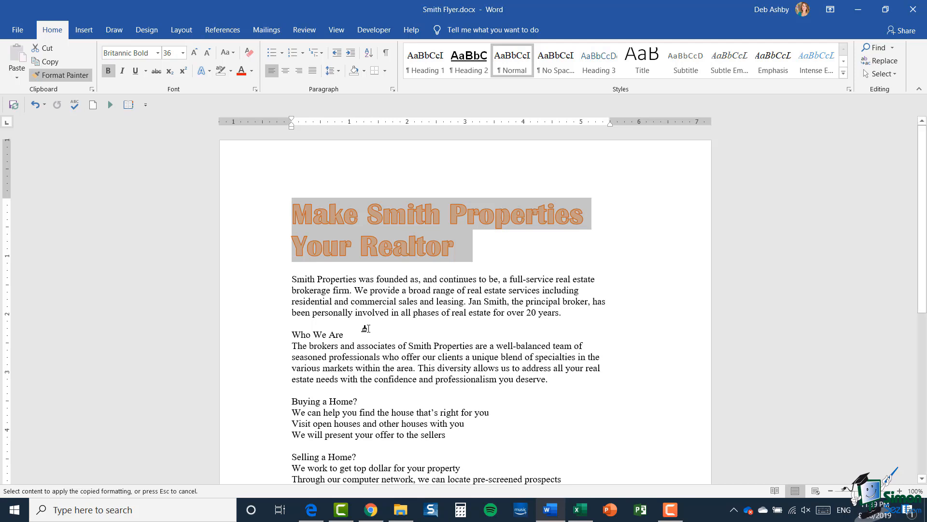
pyautogui.moveTo(289, 334); pyautogui.dragTo(349, 334)
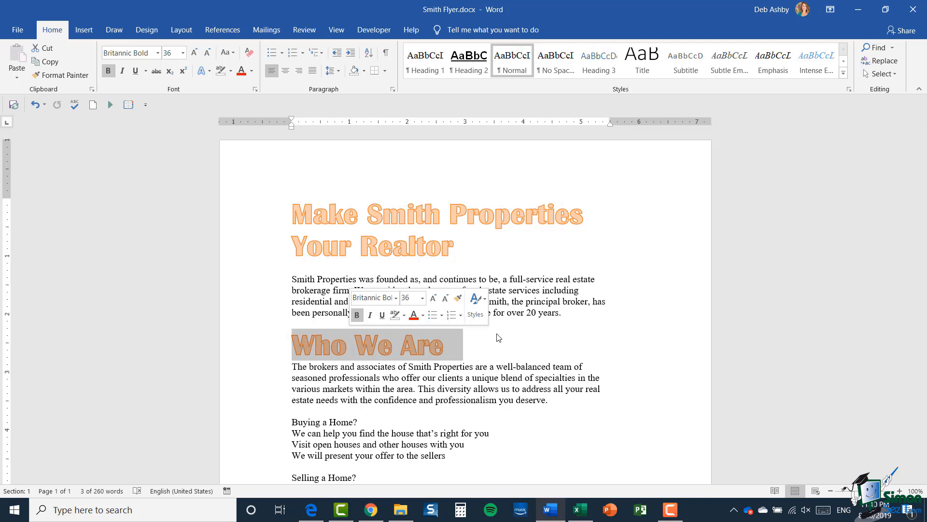
pyautogui.click(499, 337)
pyautogui.scroll(-1, 498, 338)
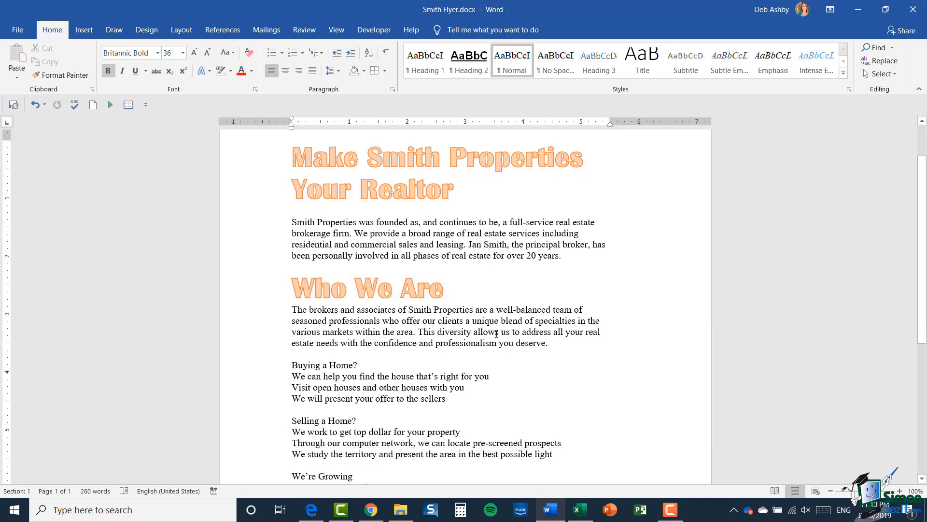
# Select the 'Buying a Home?' line, then clear the selection in the body text
pyautogui.click(282, 362)
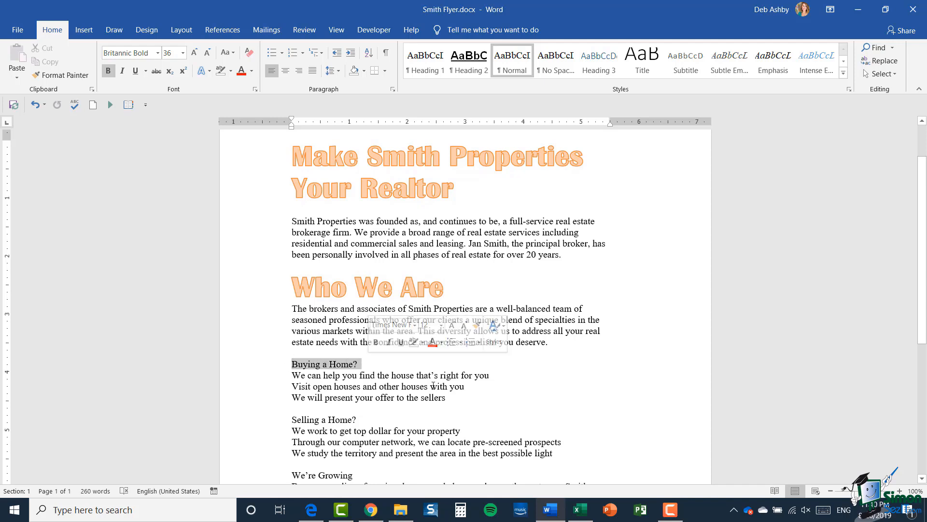
pyautogui.click(411, 376)
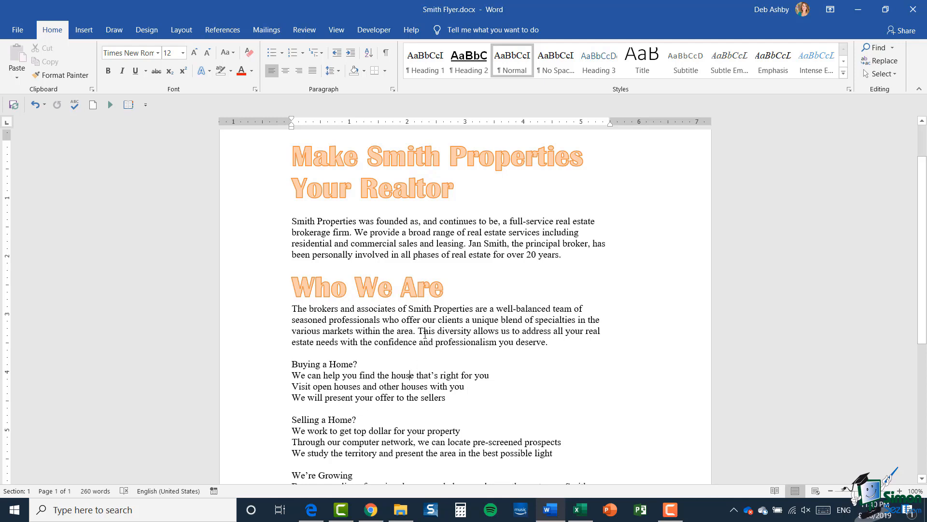
pyautogui.scroll(-1, 425, 334)
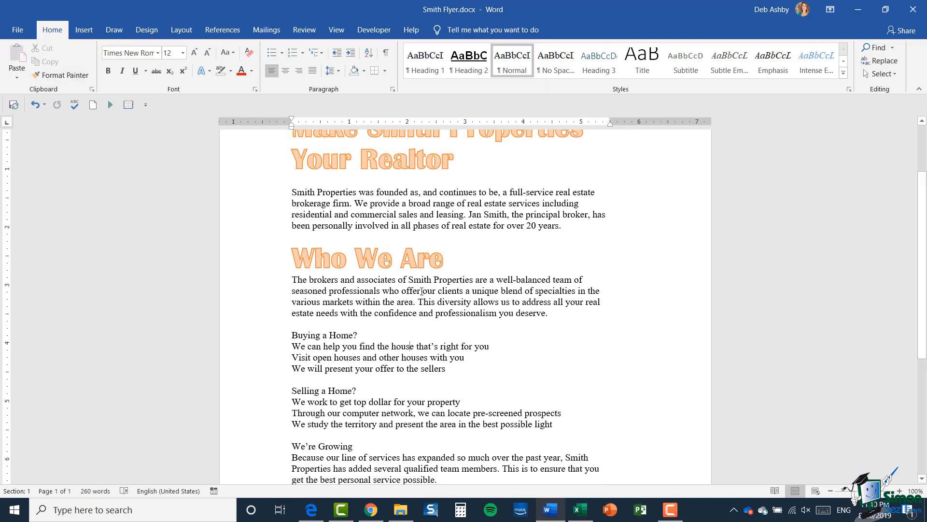
# Lock Format Painter on 'Who We Are' and paint 'Buying a Home?' and 'Selling a Home?'
pyautogui.moveTo(444, 258); pyautogui.dragTo(300, 261)
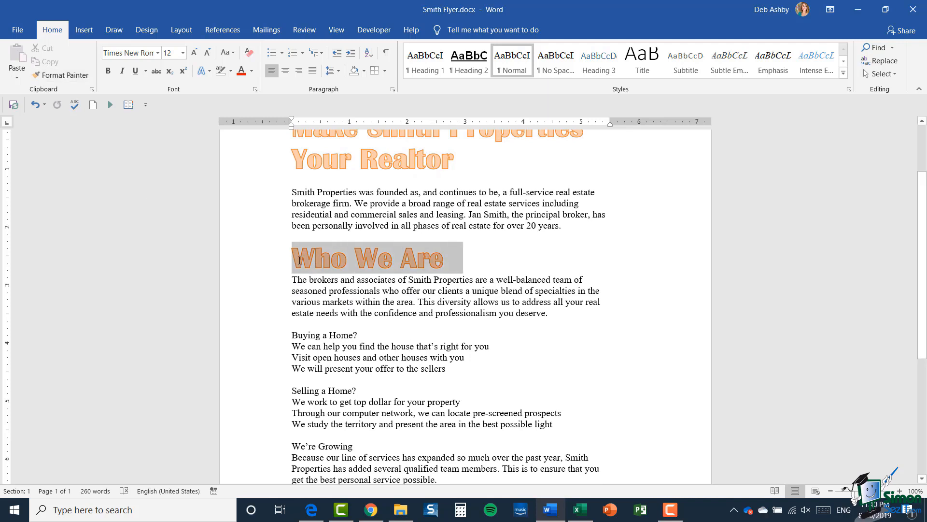
pyautogui.click(54, 76)
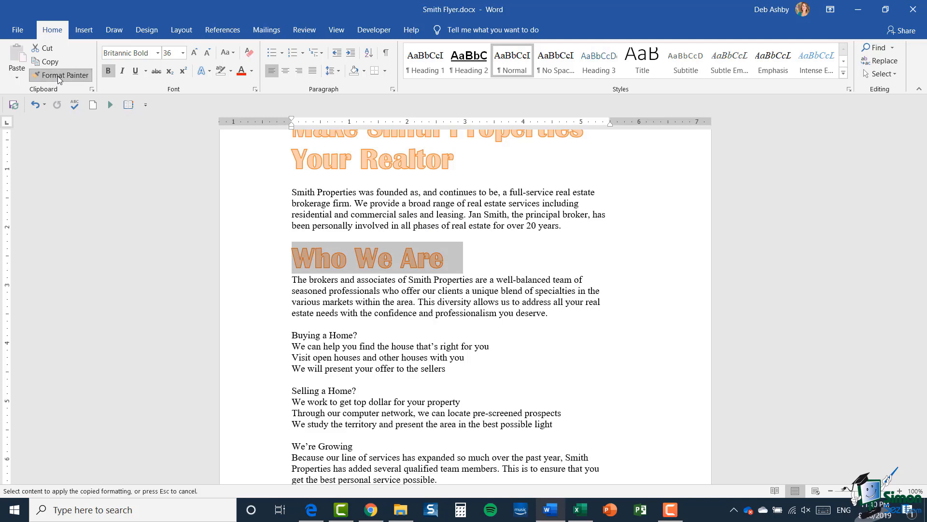
pyautogui.moveTo(366, 333); pyautogui.dragTo(284, 336)
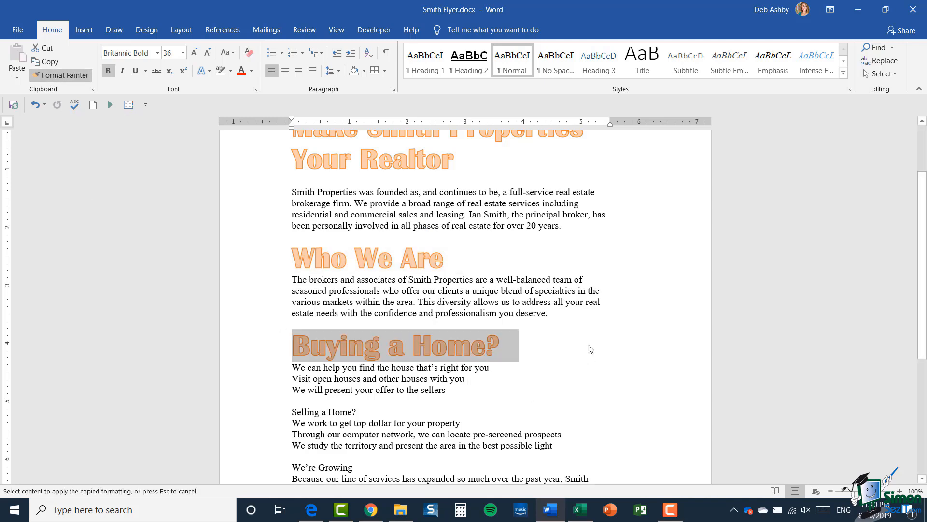
pyautogui.scroll(-2, 579, 343)
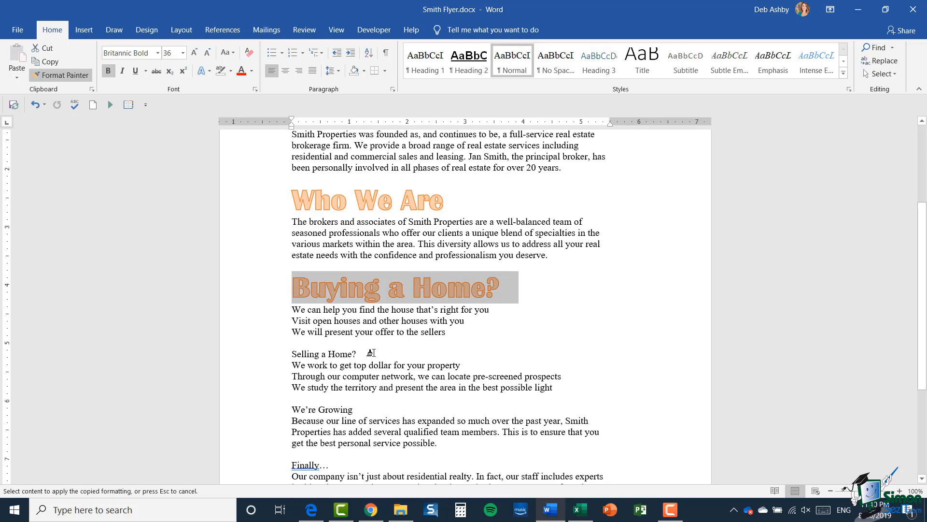
pyautogui.moveTo(360, 354)
pyautogui.mouseDown()
pyautogui.moveTo(292, 353)
pyautogui.moveTo(285, 332)
pyautogui.mouseUp()
# Turn Format Painter off and place the cursor in the opening paragraph
pyautogui.scroll(-3, 405, 384)
pyautogui.scroll(-3, 349, 356)
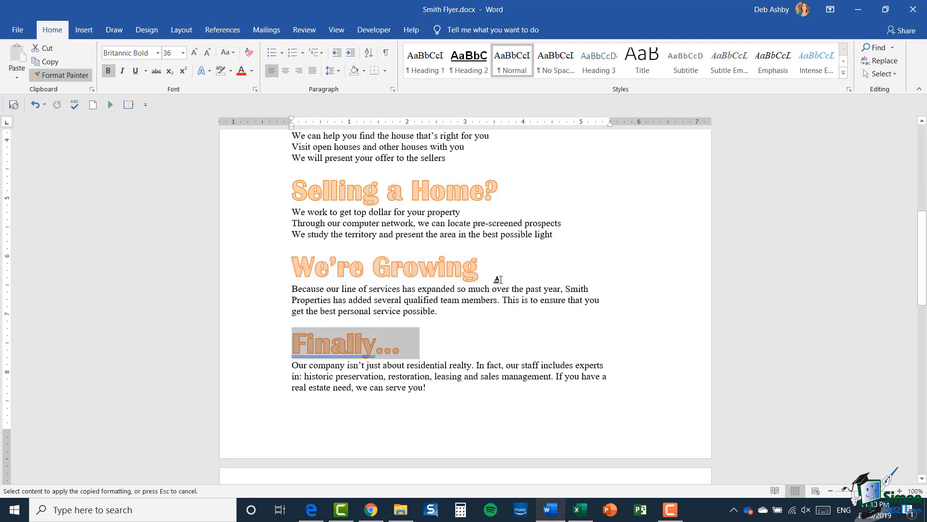
pyautogui.scroll(11, 498, 297)
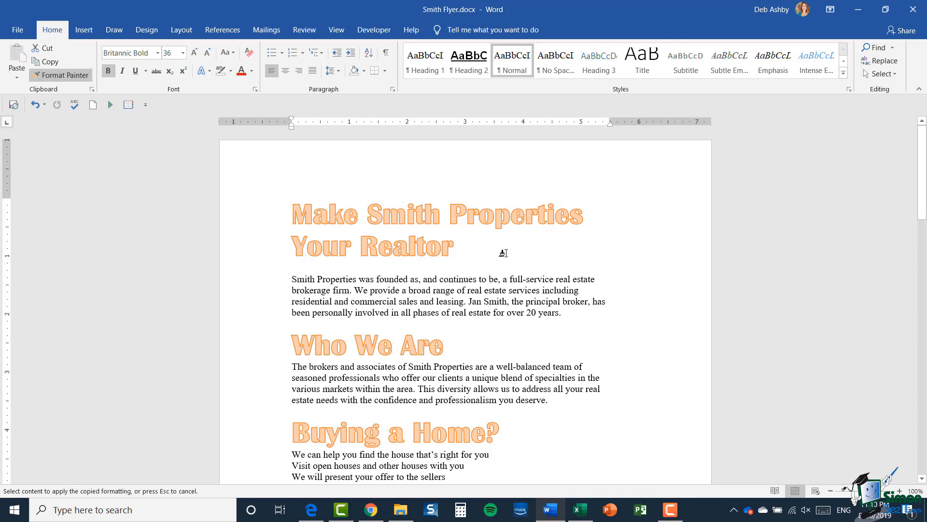
pyautogui.press('Escape')
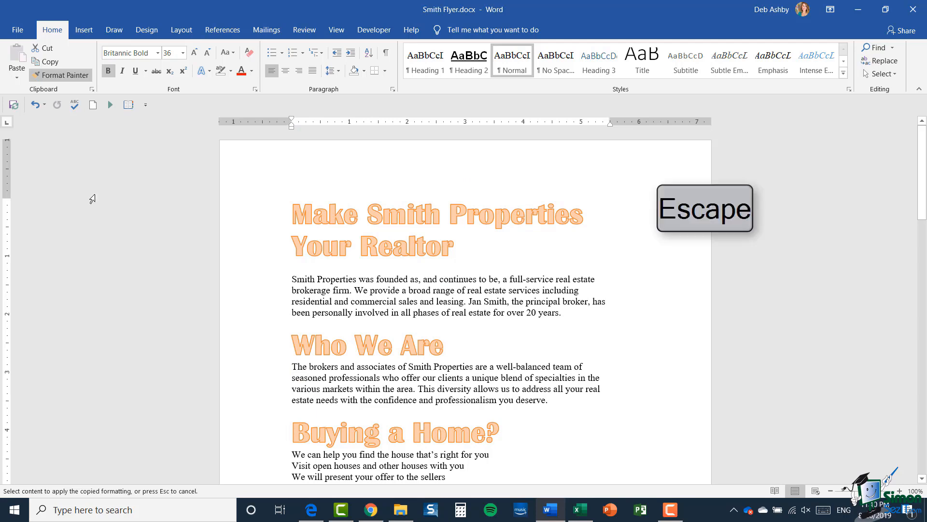
pyautogui.click(62, 75)
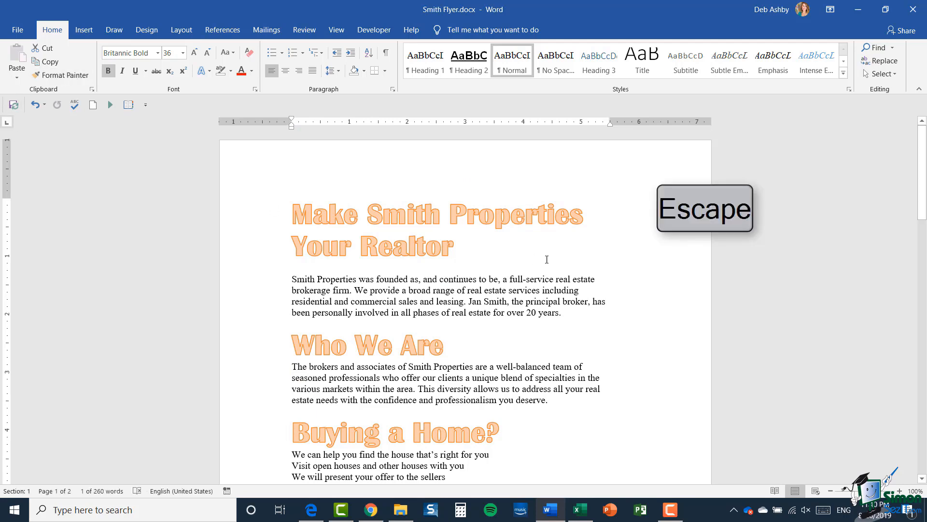
pyautogui.click(527, 279)
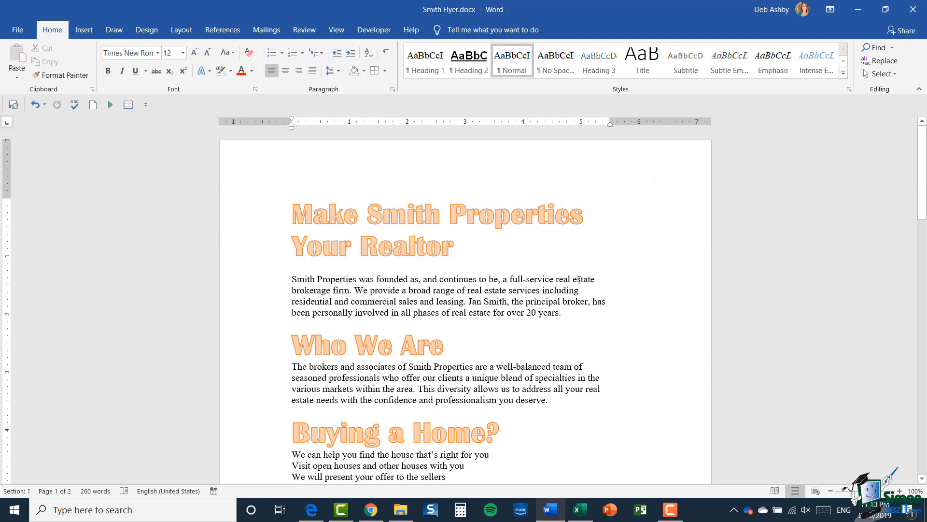